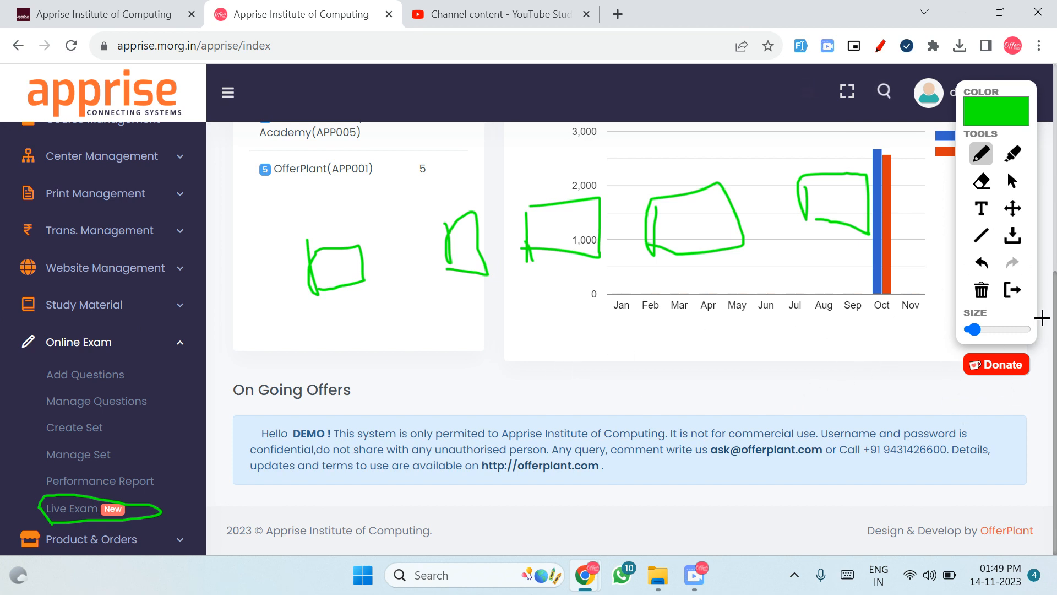
Clear the on-screen drawings, close the annotation tool and open the Add Questions form of the online exam module.
{"action": "left_click", "coordinate": [982, 290]}
{"action": "left_click", "coordinate": [1013, 183]}
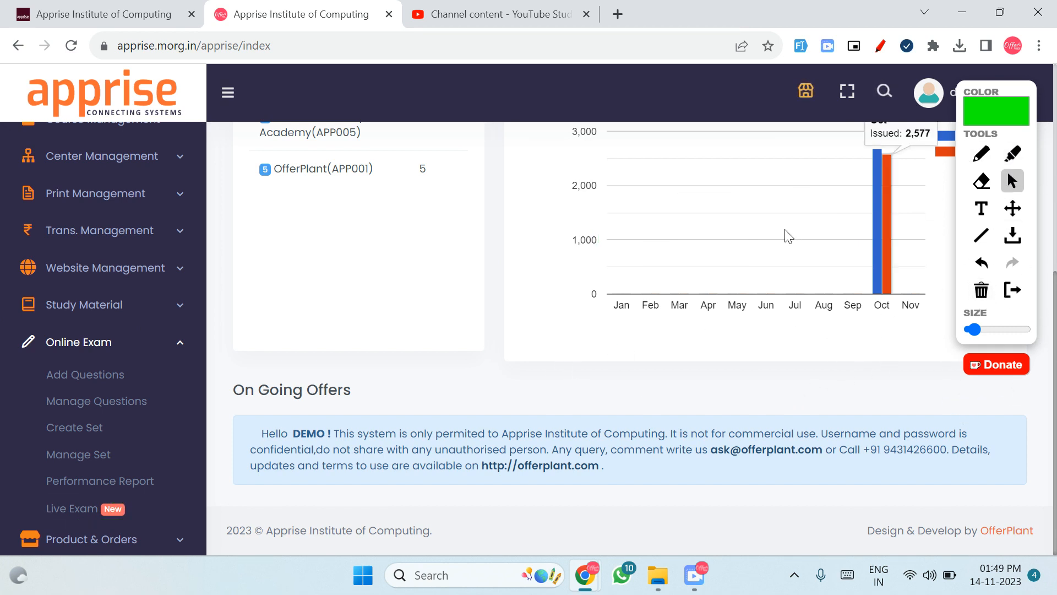
{"action": "left_click", "coordinate": [880, 46]}
{"action": "left_click", "coordinate": [83, 376]}
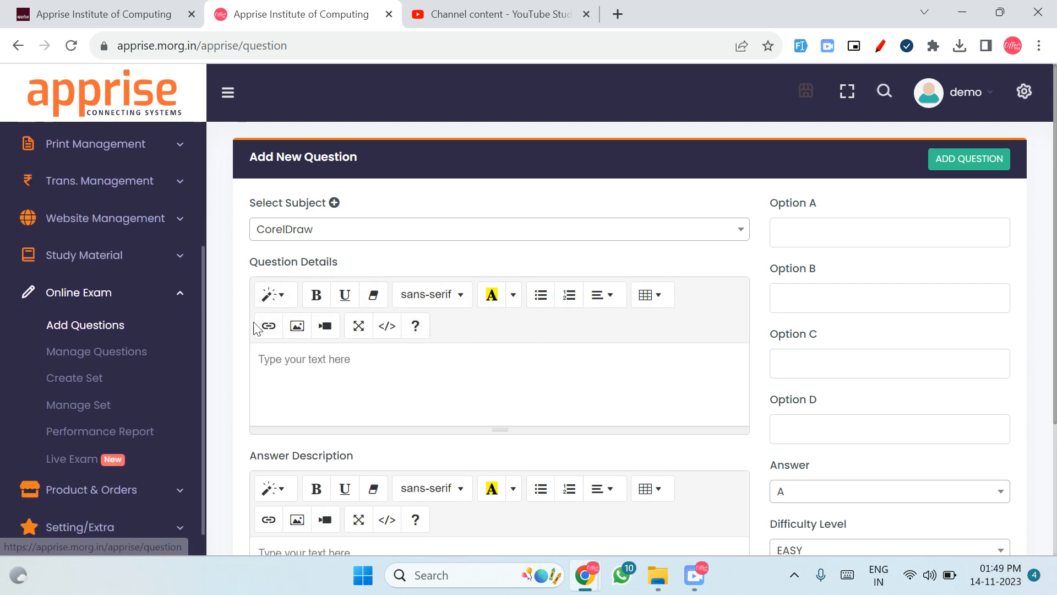
Look through the available subjects and set the new question's subject to HTML With CSS.
{"action": "left_click", "coordinate": [359, 236]}
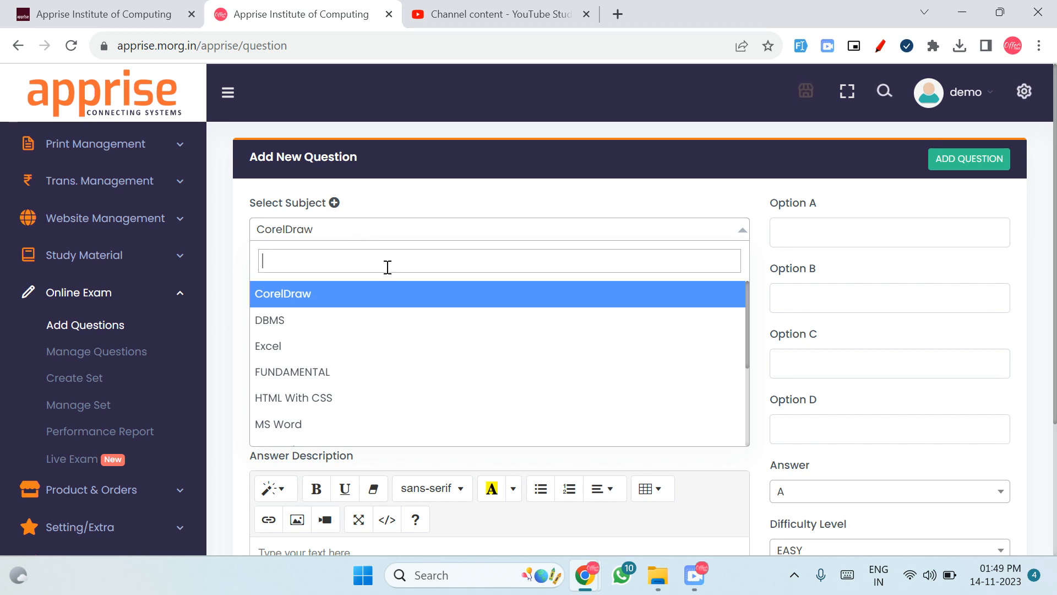
{"action": "scroll", "coordinate": [413, 300], "scroll_direction": "down", "scroll_amount": 3}
{"action": "scroll", "coordinate": [413, 300], "scroll_direction": "down", "scroll_amount": 3}
{"action": "scroll", "coordinate": [467, 333], "scroll_direction": "up", "scroll_amount": 3}
{"action": "left_click", "coordinate": [619, 195]}
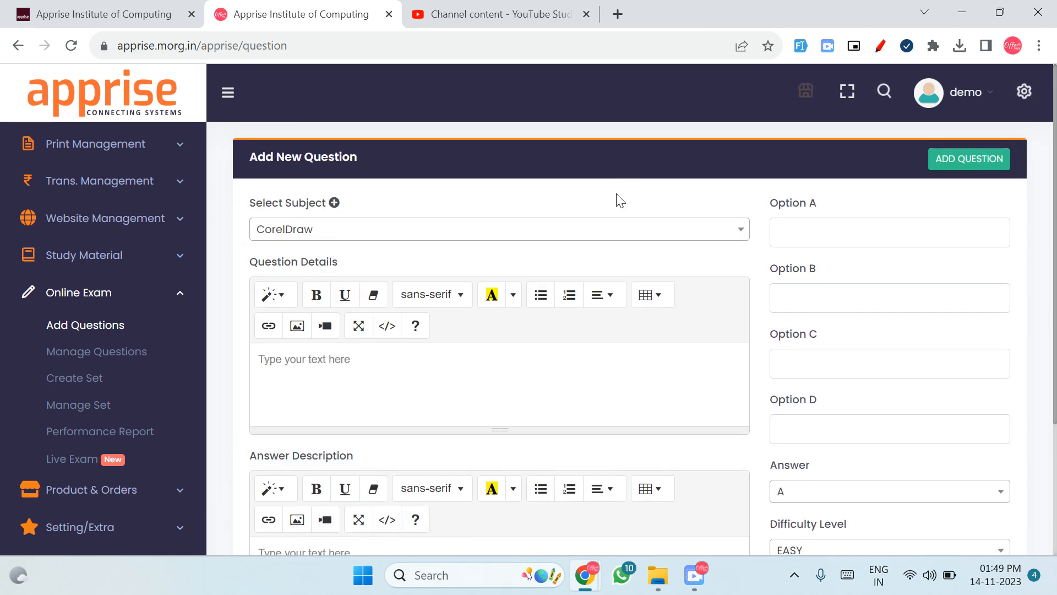
{"action": "left_click", "coordinate": [329, 237]}
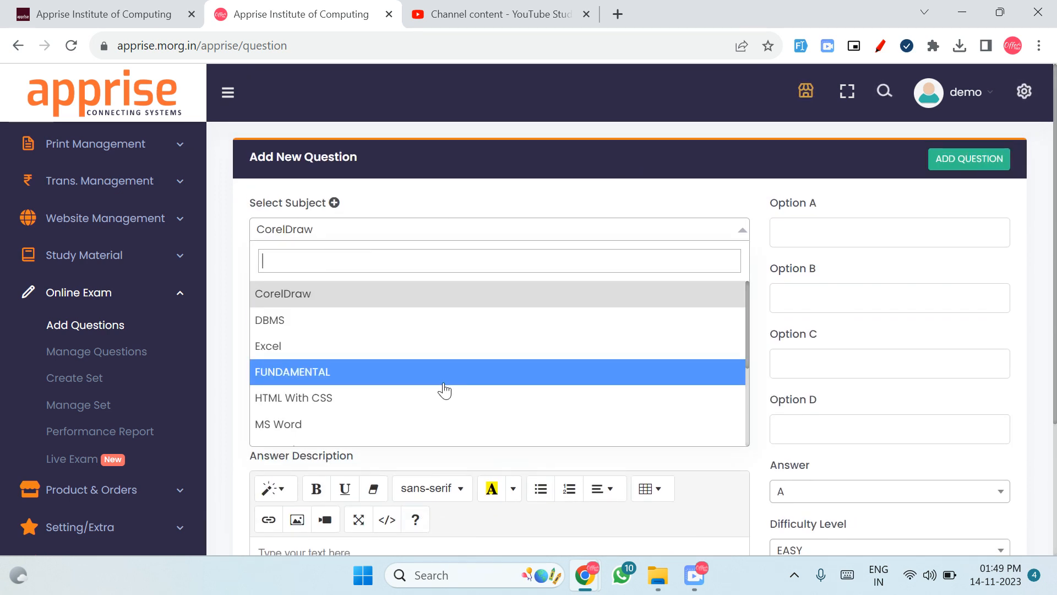
{"action": "scroll", "coordinate": [441, 390], "scroll_direction": "down", "scroll_amount": 3}
{"action": "scroll", "coordinate": [441, 390], "scroll_direction": "up", "scroll_amount": 3}
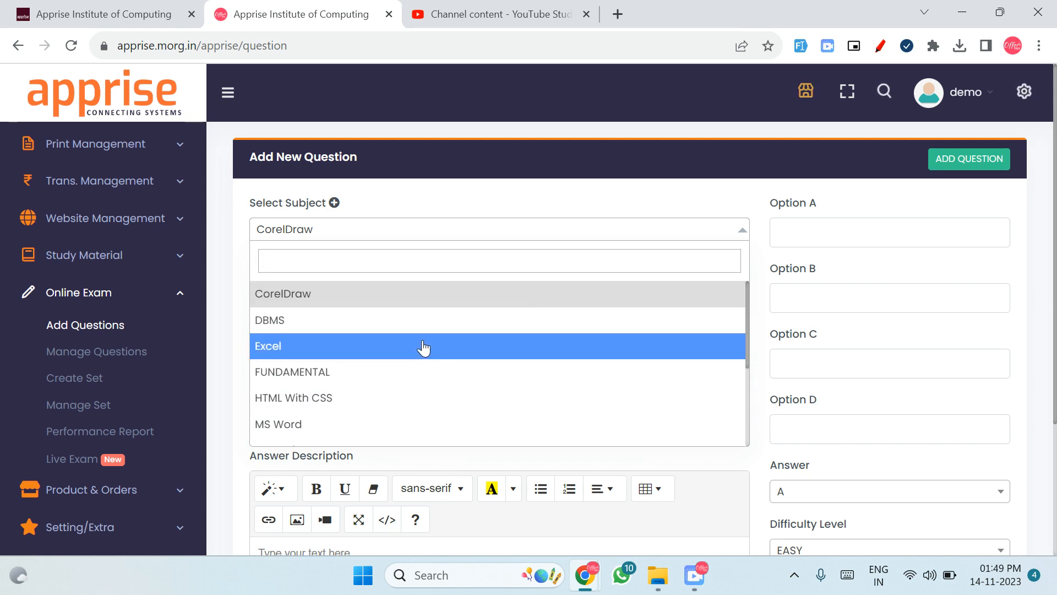
{"action": "left_click", "coordinate": [325, 399]}
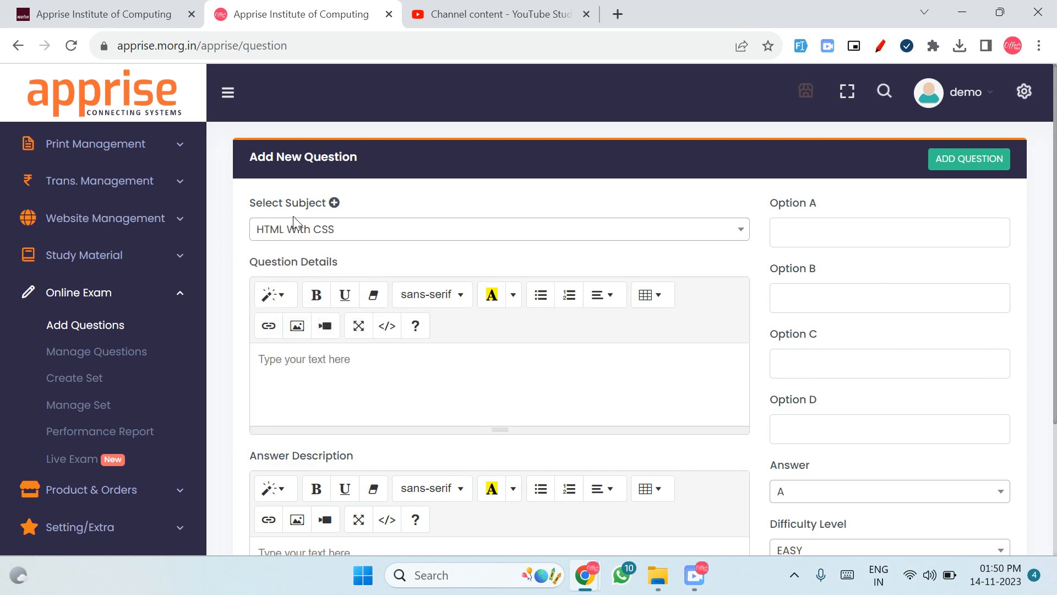
Open the Add Subject form to view its fields, and close it without saving.
{"action": "left_click", "coordinate": [334, 203]}
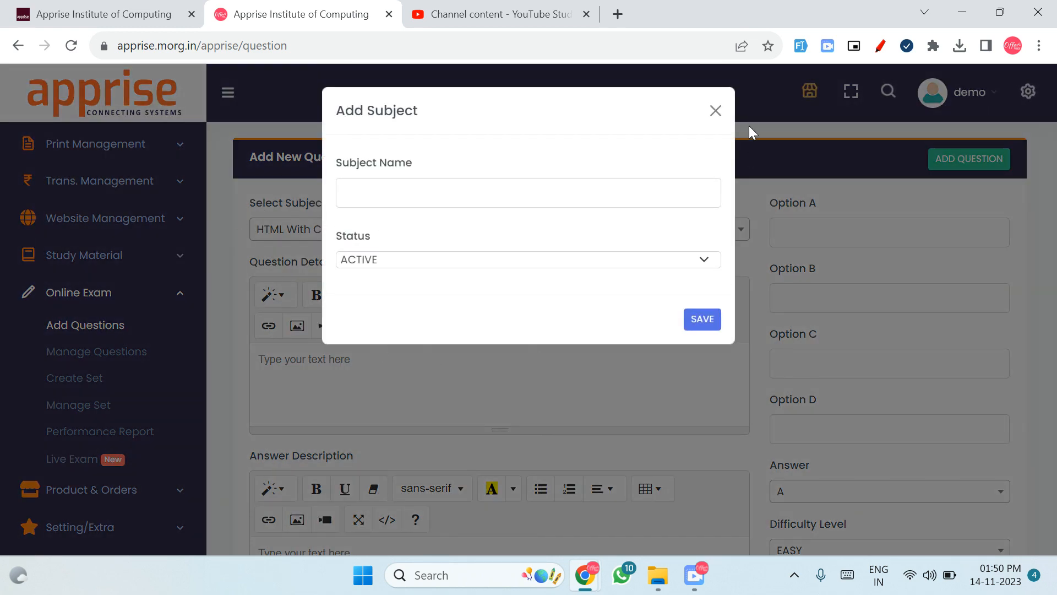
{"action": "left_click", "coordinate": [716, 111]}
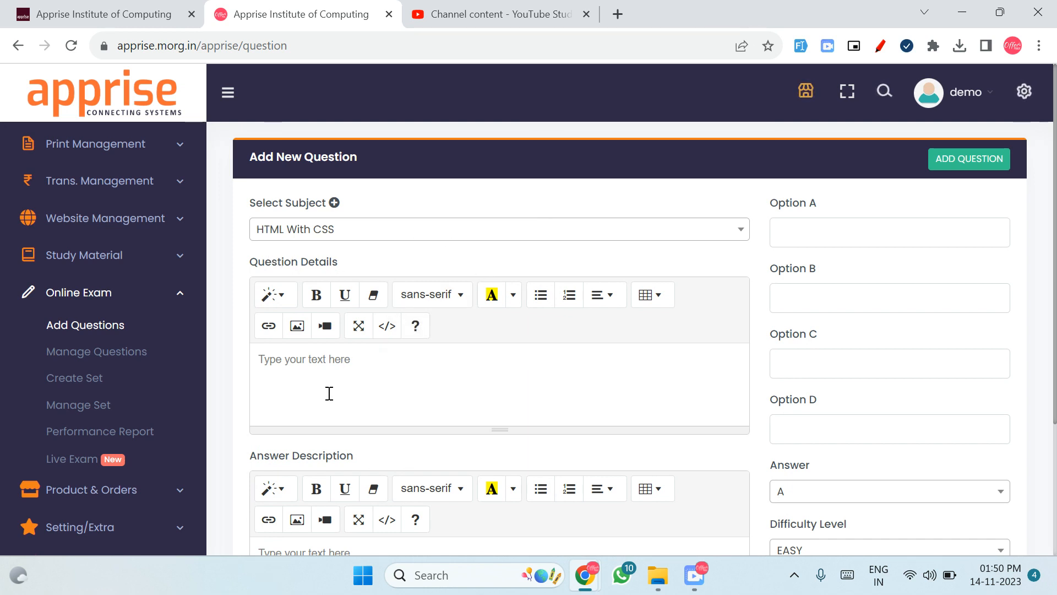
{"action": "scroll", "coordinate": [419, 372], "scroll_direction": "down", "scroll_amount": 1}
{"action": "scroll", "coordinate": [421, 379], "scroll_direction": "up", "scroll_amount": 1}
Enter "Which is Not a Valid tag of HTML" as the question details.
{"action": "left_click", "coordinate": [438, 381]}
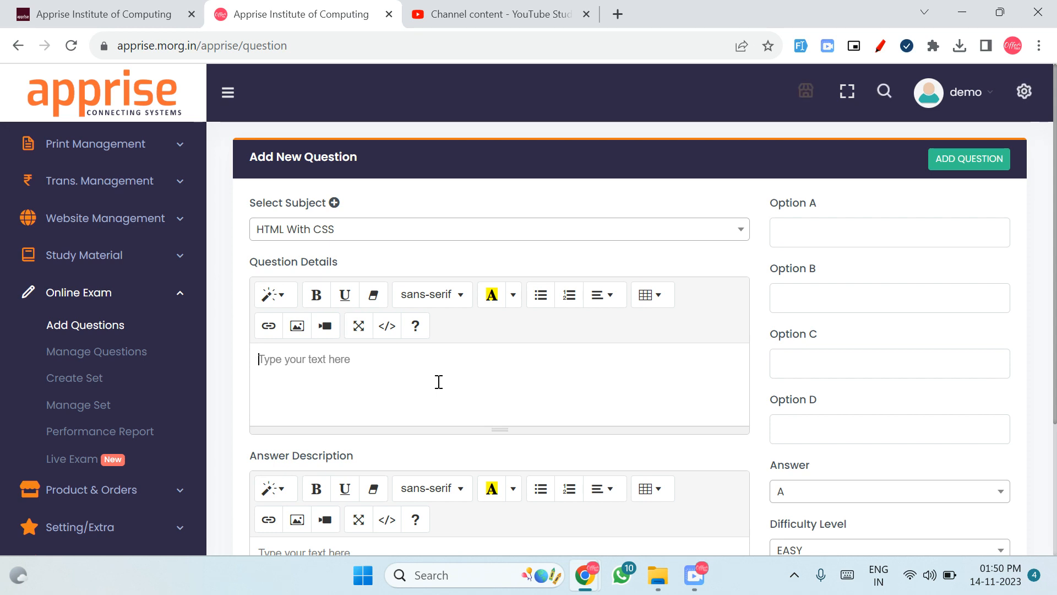
{"action": "type", "text": "Which"}
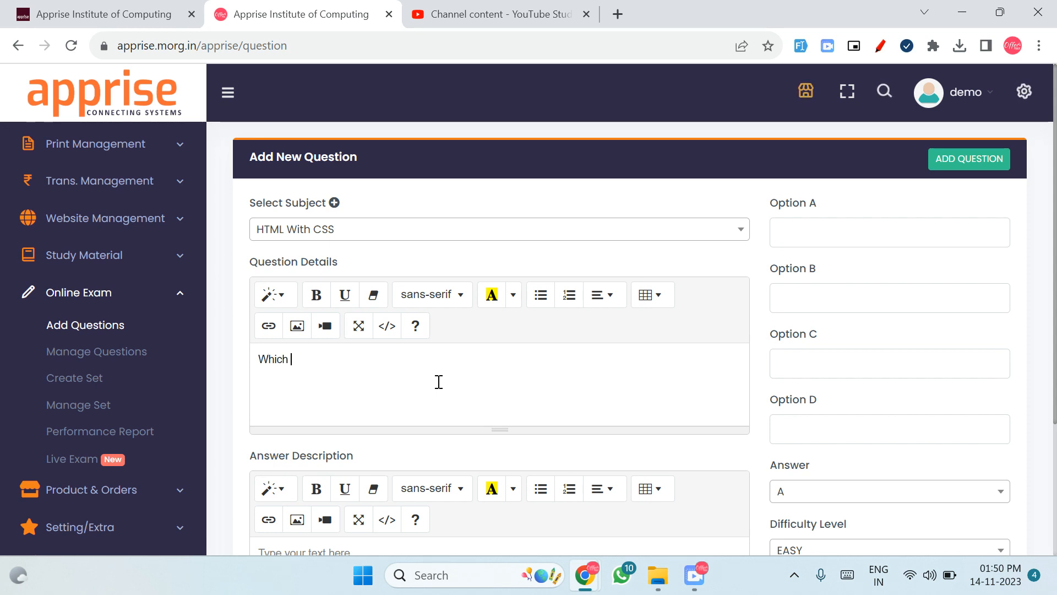
{"action": "type", "text": " is Not a Valid tag of HTML"}
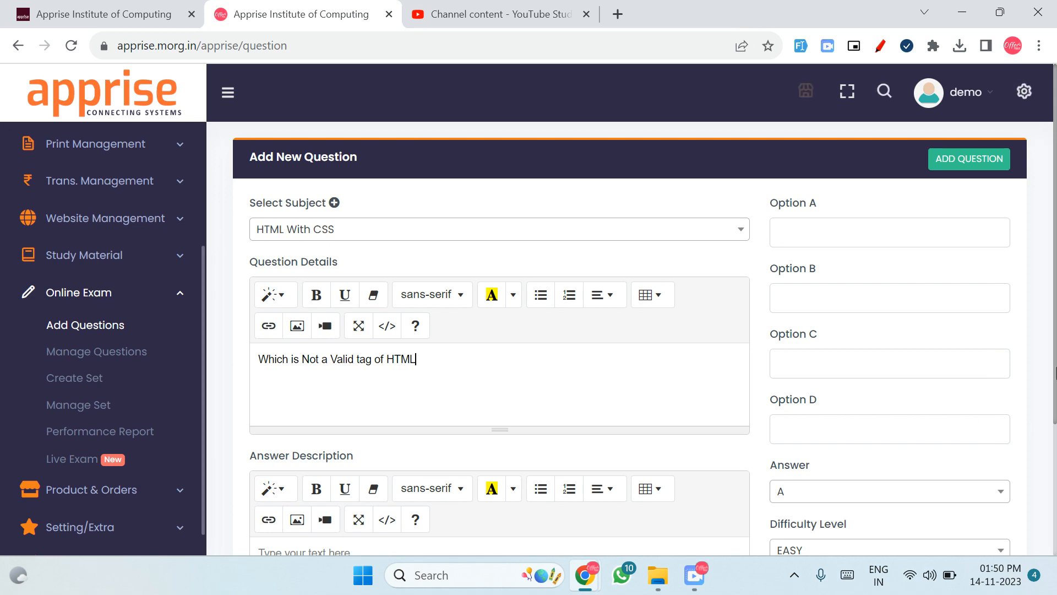
Fill in options A to D with li, mi, tt and h2, and set the correct answer to B.
{"action": "left_click", "coordinate": [817, 235]}
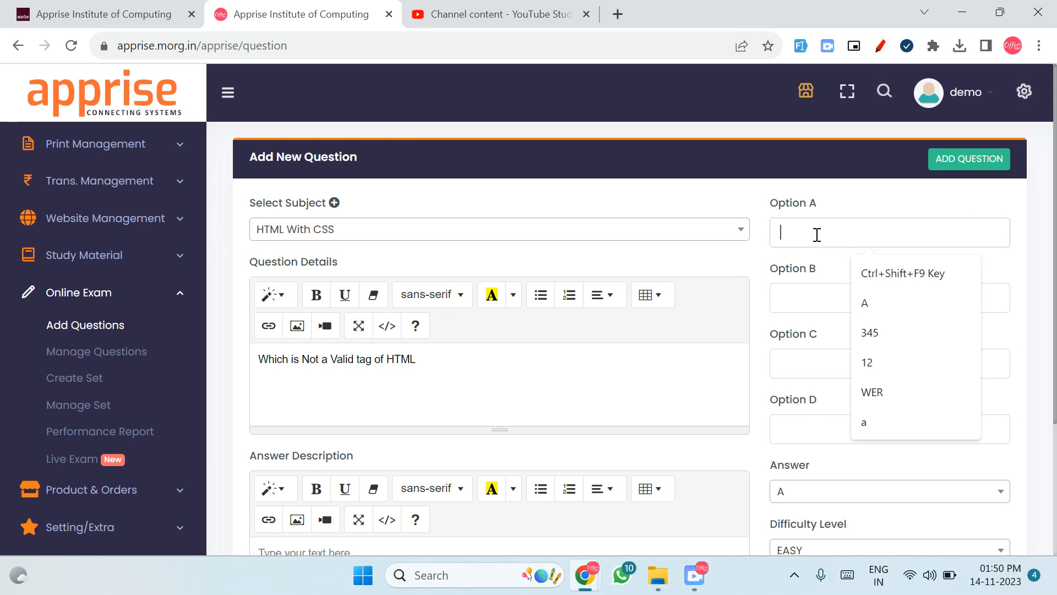
{"action": "type", "text": "<li"}
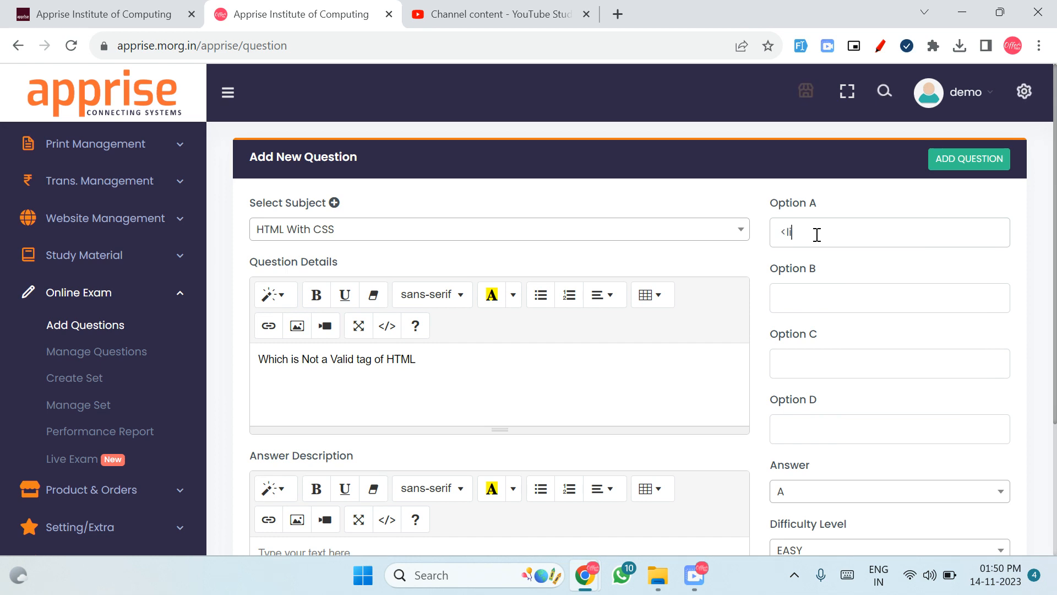
{"action": "key", "text": "BackSpace"}
{"action": "type", "text": "li"}
{"action": "key", "text": "Tab"}
{"action": "type", "text": "mi"}
{"action": "key", "text": "Tab"}
{"action": "type", "text": "tt"}
{"action": "key", "text": "Tab"}
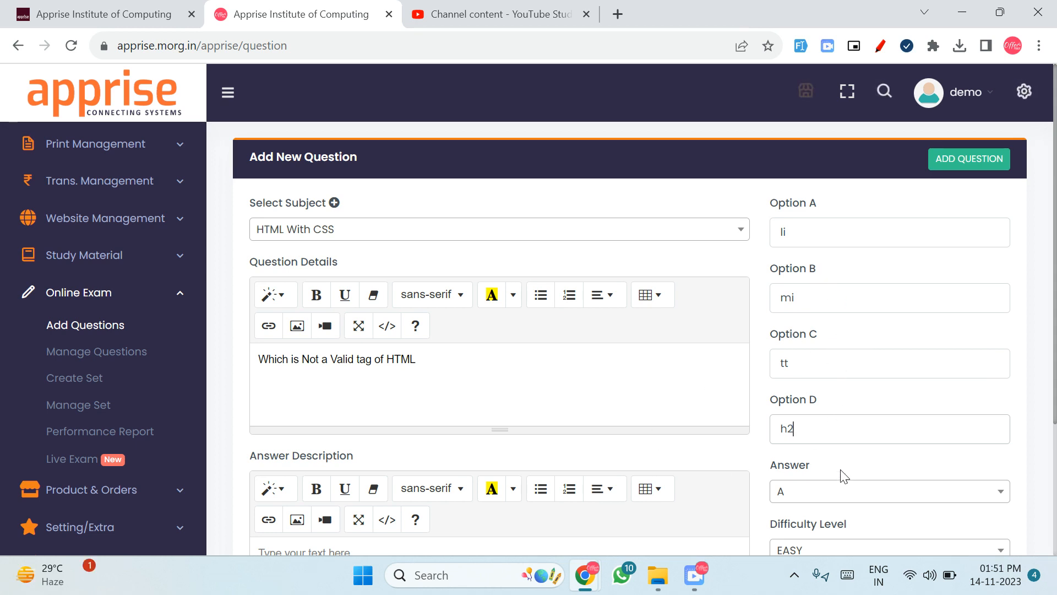
{"action": "left_click", "coordinate": [830, 493]}
{"action": "left_click", "coordinate": [831, 422]}
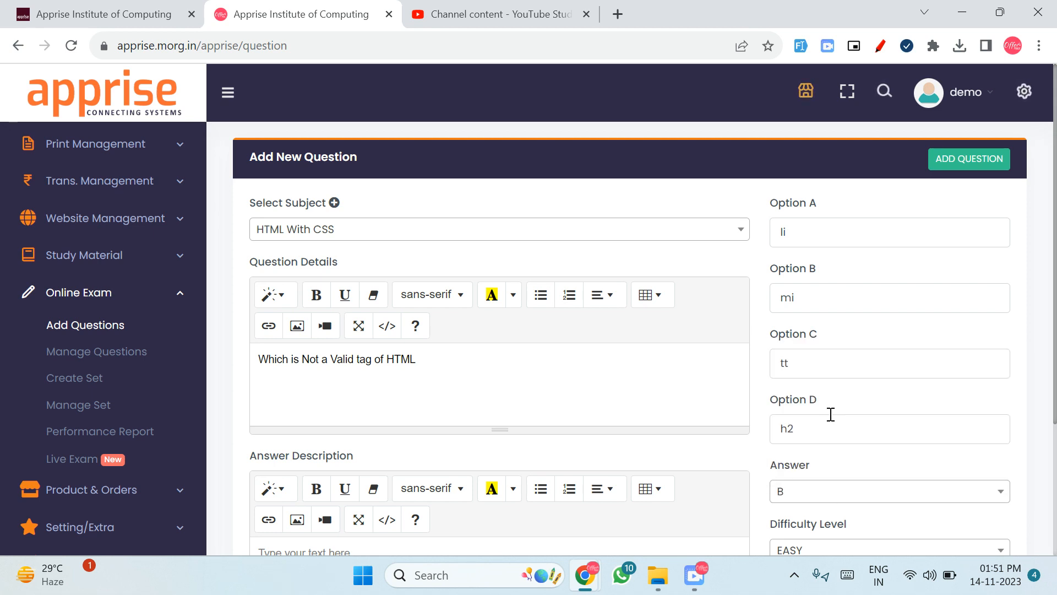
Enter "MI is Not a Predefined Tag in HTML" as the answer description.
{"action": "scroll", "coordinate": [672, 457], "scroll_direction": "down", "scroll_amount": 1}
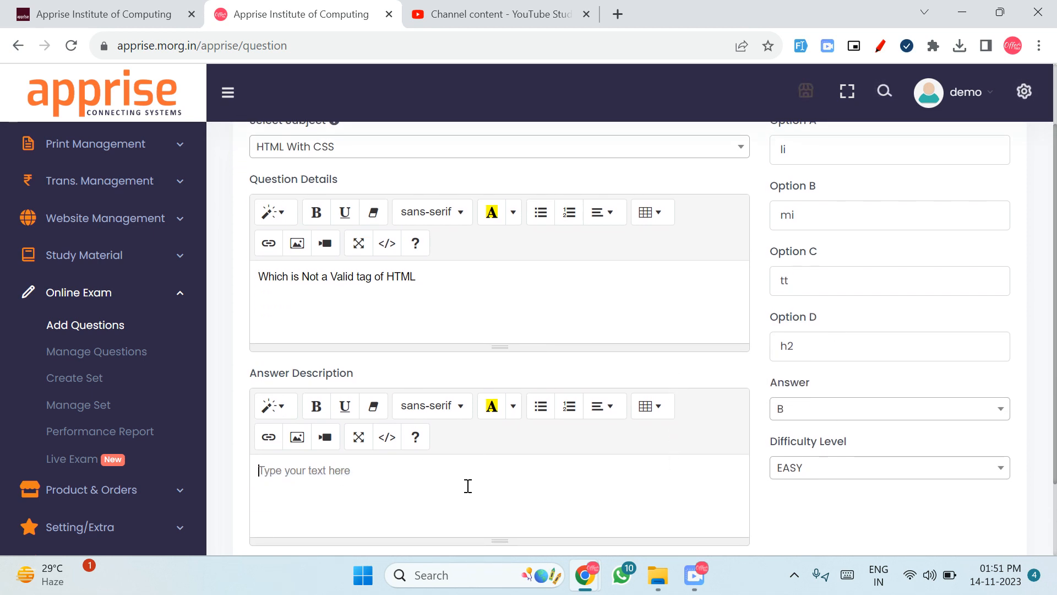
{"action": "type", "text": "MI i"}
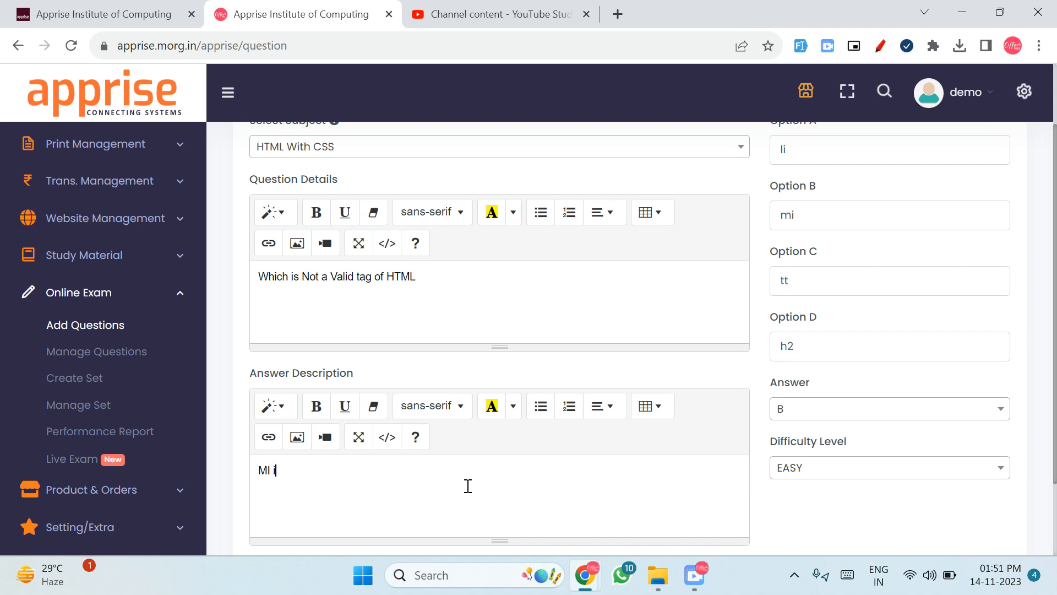
{"action": "type", "text": "s Not "}
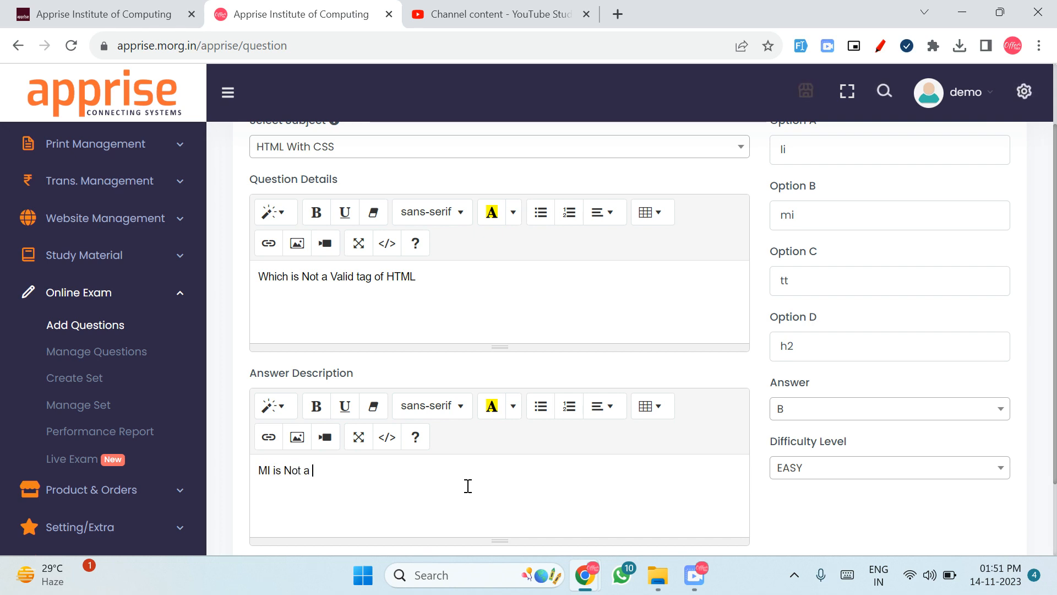
{"action": "type", "text": "a Tag in HTM"}
{"action": "type", "text": "Prede"}
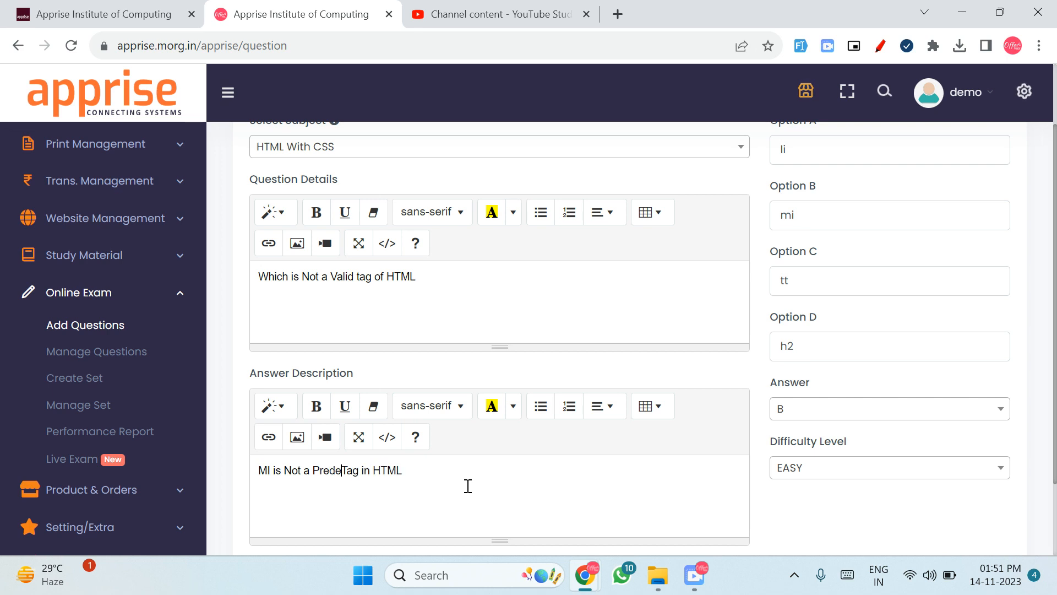
{"action": "type", "text": "fined"}
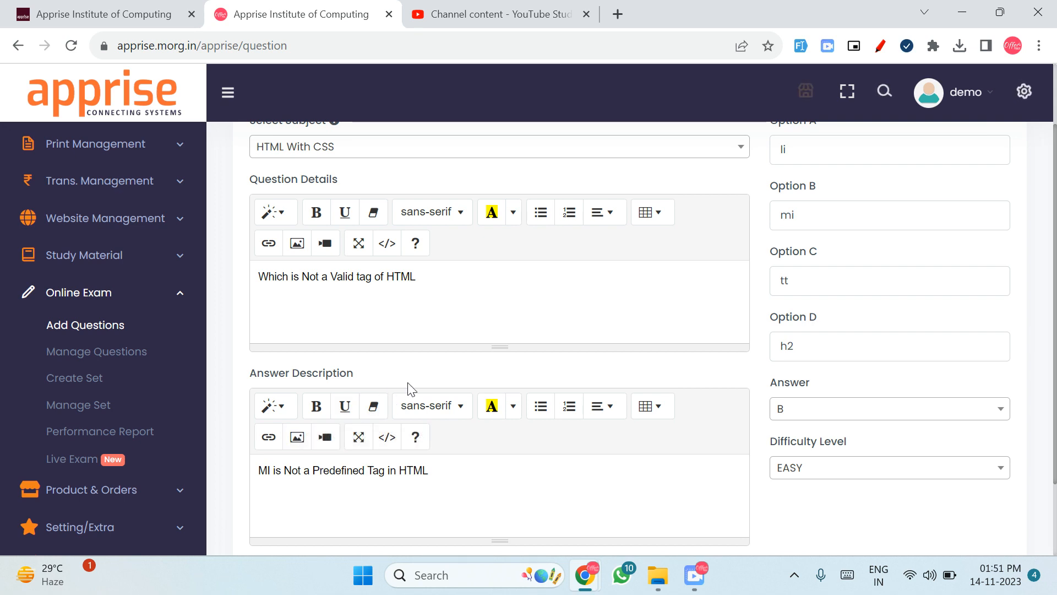
Review the filled-in form and add the HTML question to the question bank.
{"action": "left_click", "coordinate": [556, 495]}
{"action": "scroll", "coordinate": [603, 427], "scroll_direction": "up", "scroll_amount": 1}
{"action": "scroll", "coordinate": [541, 518], "scroll_direction": "down", "scroll_amount": 1}
{"action": "scroll", "coordinate": [633, 476], "scroll_direction": "up", "scroll_amount": 1}
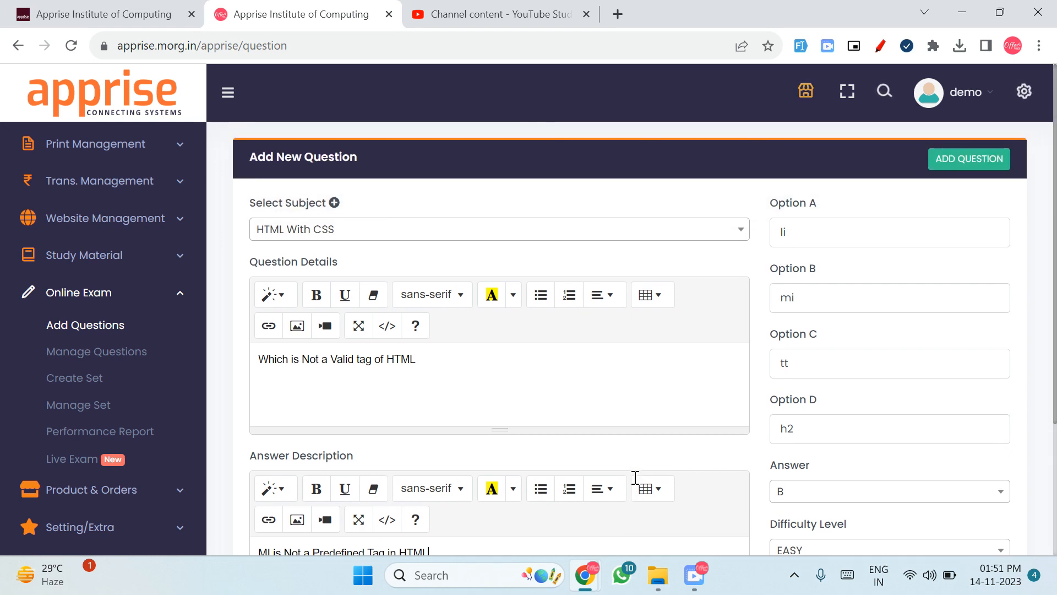
{"action": "left_click", "coordinate": [962, 157]}
{"action": "left_click", "coordinate": [710, 156]}
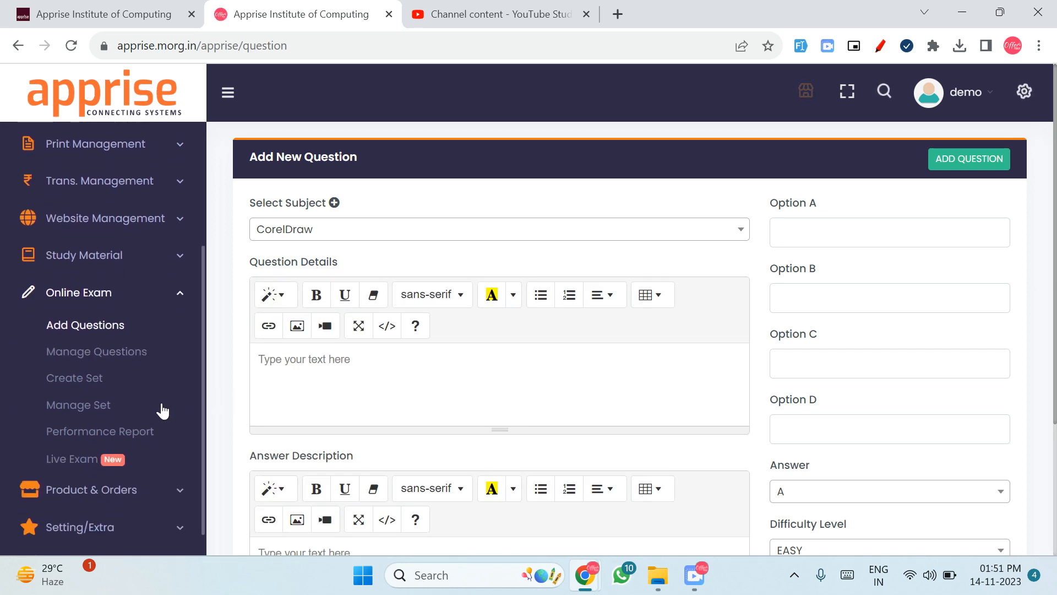
Open the Manage Questions list and examine the newly added HTML question with its options and answer.
{"action": "left_click", "coordinate": [114, 357]}
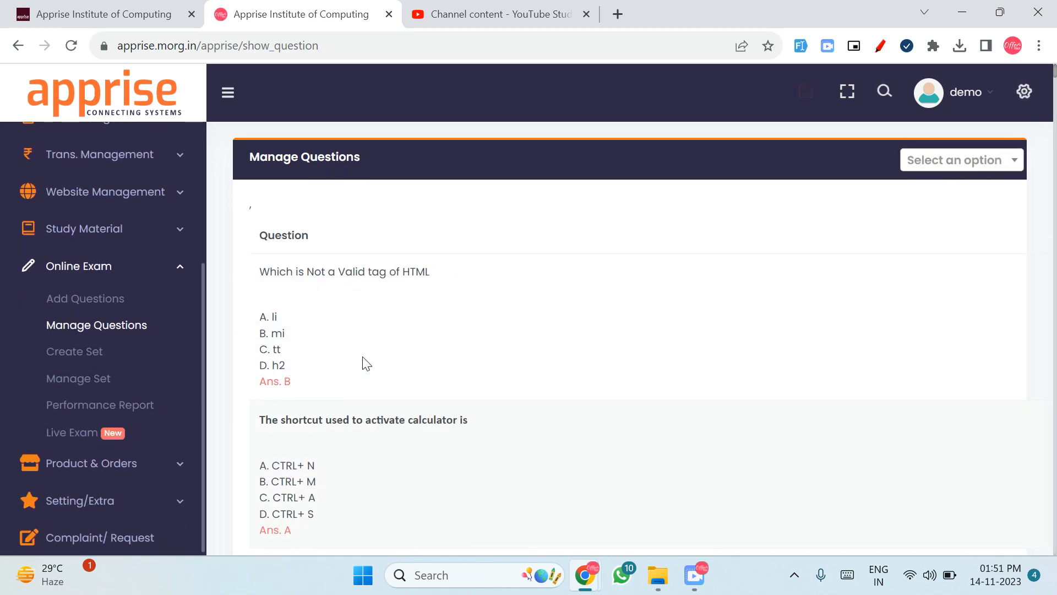
{"action": "left_click_drag", "start_coordinate": [269, 271], "coordinate": [470, 307]}
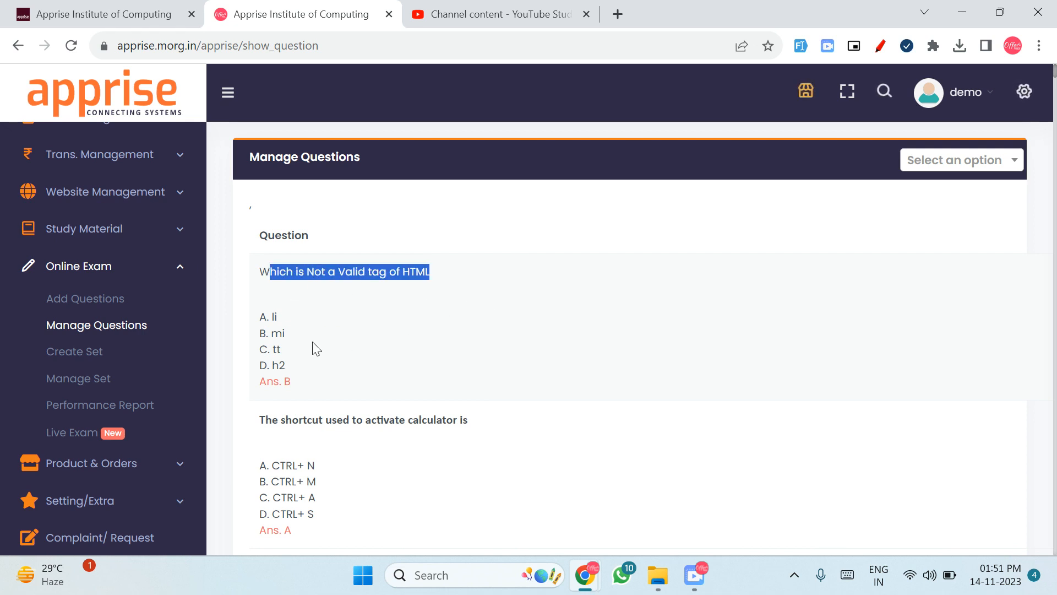
{"action": "left_click_drag", "start_coordinate": [260, 273], "coordinate": [325, 373]}
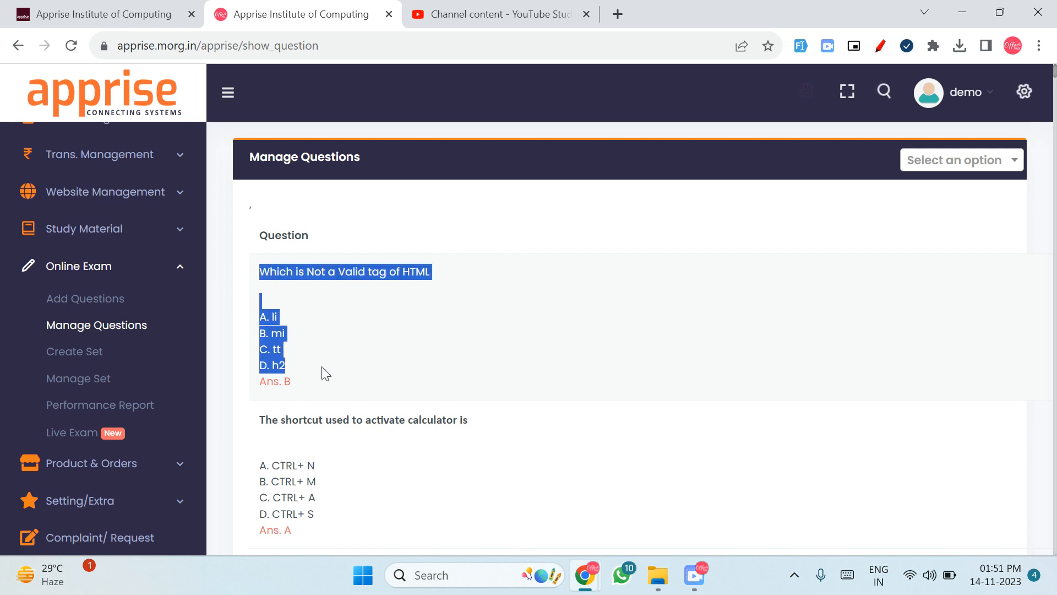
{"action": "left_click", "coordinate": [306, 319]}
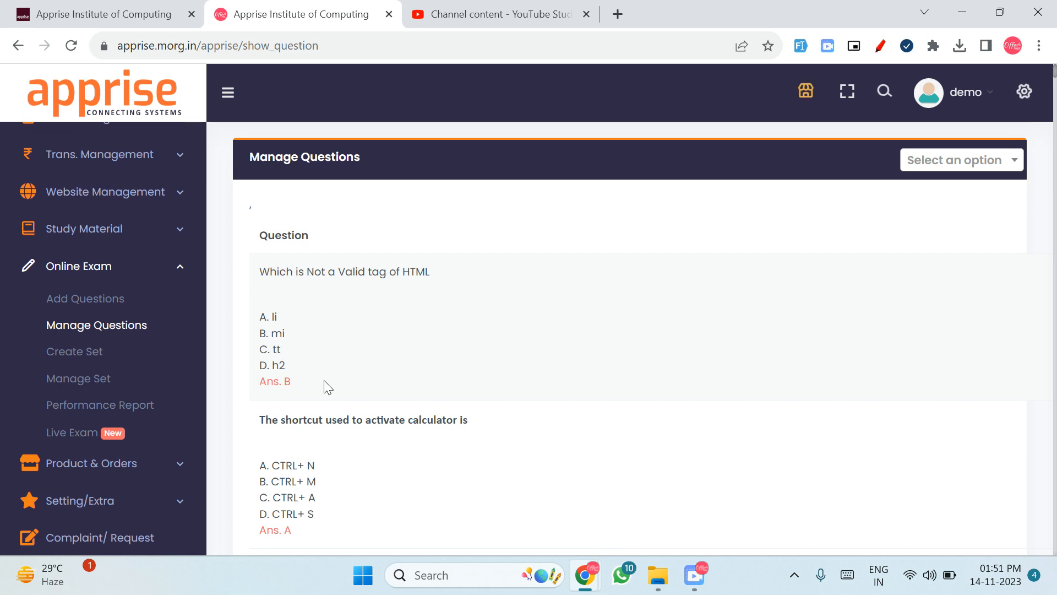
{"action": "scroll", "coordinate": [548, 355], "scroll_direction": "down", "scroll_amount": 4}
{"action": "scroll", "coordinate": [541, 359], "scroll_direction": "up", "scroll_amount": 4}
{"action": "scroll", "coordinate": [571, 369], "scroll_direction": "down", "scroll_amount": 5}
{"action": "scroll", "coordinate": [571, 372], "scroll_direction": "up", "scroll_amount": 5}
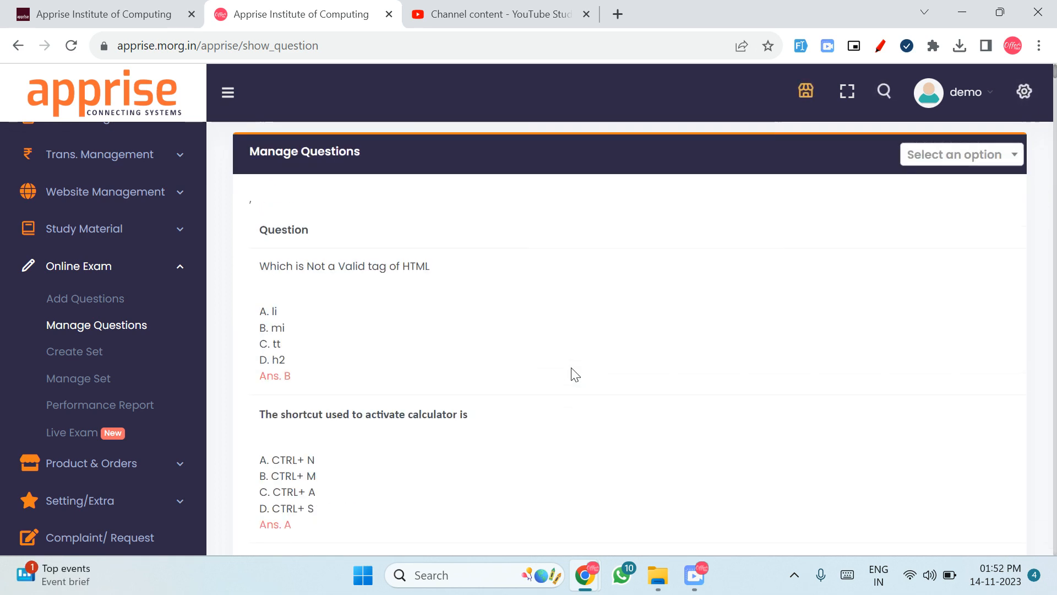
Examine the question list with its Subject and Operation columns at reduced page zoom, and browse its entries at 90% zoom.
{"action": "key", "text": "ctrl+minus"}
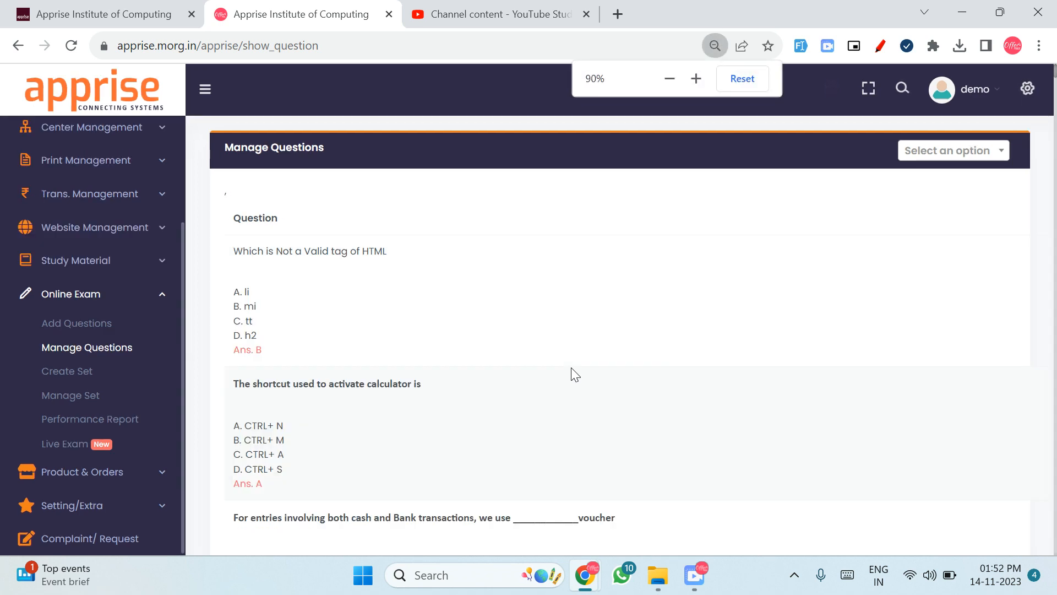
{"action": "key", "text": "ctrl+minus"}
{"action": "key", "text": "ctrl+minus"}
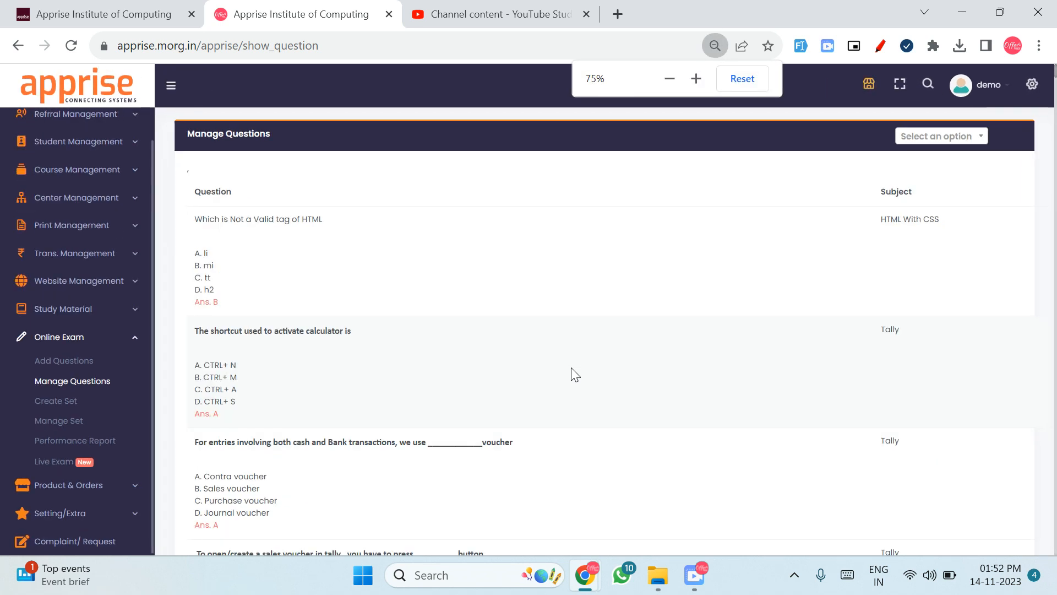
{"action": "key", "text": "ctrl+minus"}
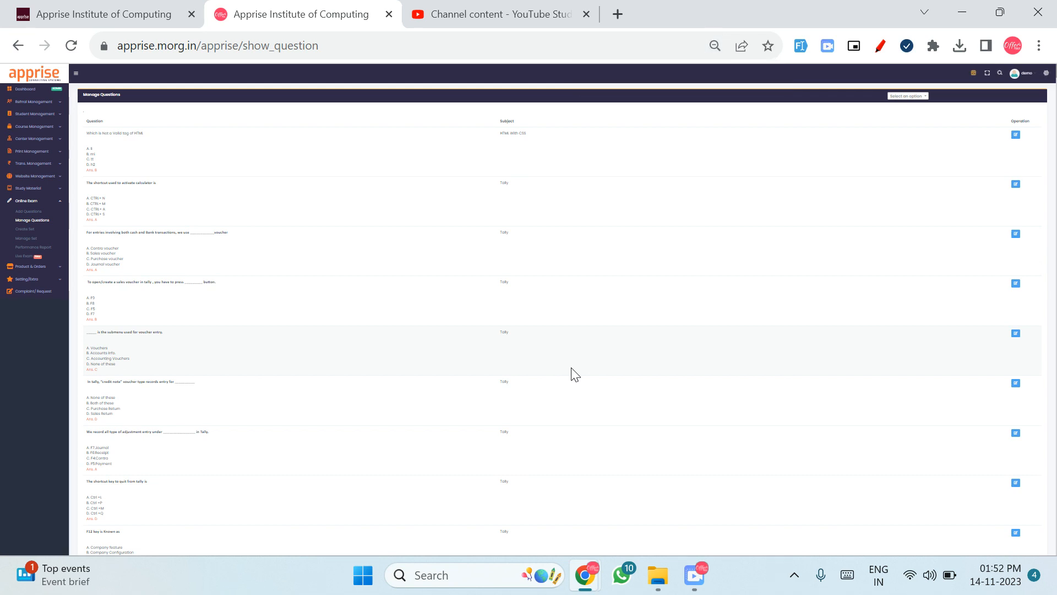
{"action": "key", "text": "ctrl+plus"}
{"action": "key", "text": "ctrl+plus"}
{"action": "key", "text": "ctrl+plus"}
{"action": "key", "text": "ctrl+plus"}
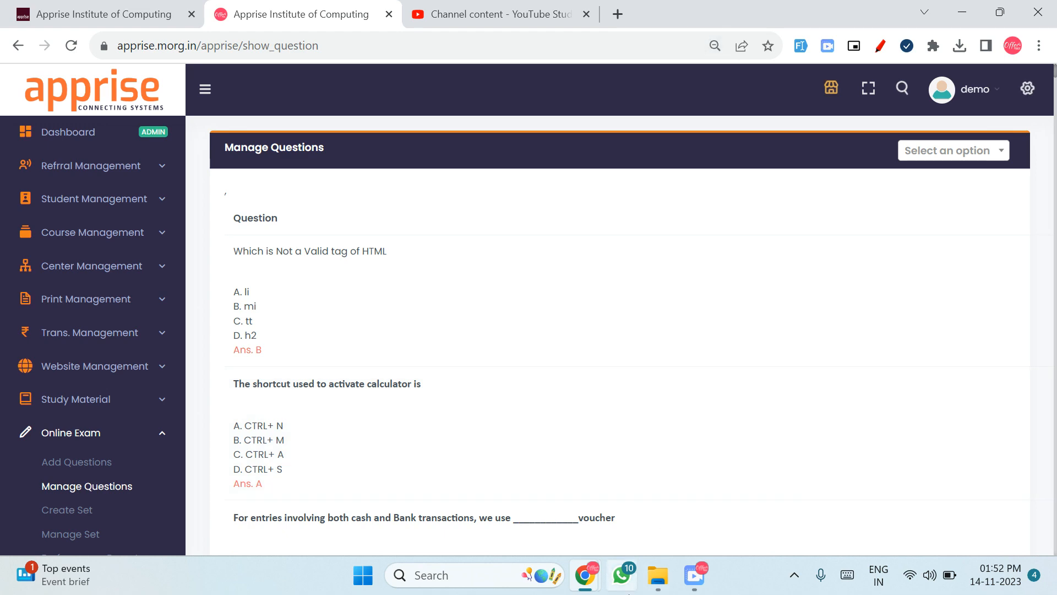
{"action": "scroll", "coordinate": [573, 372], "scroll_direction": "down", "scroll_amount": 10}
{"action": "scroll", "coordinate": [615, 405], "scroll_direction": "down", "scroll_amount": 15}
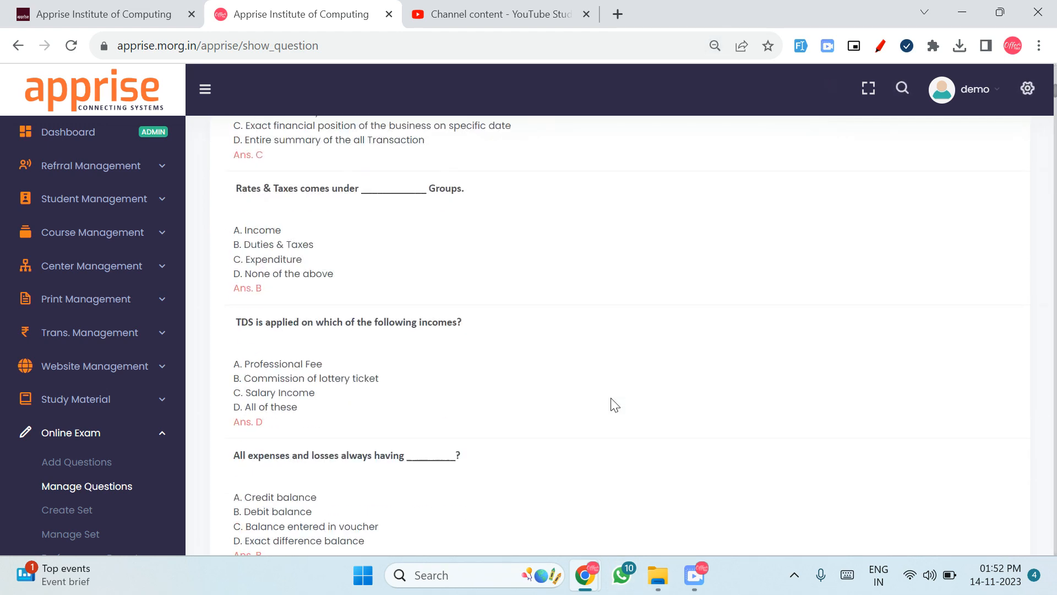
{"action": "scroll", "coordinate": [424, 380], "scroll_direction": "up", "scroll_amount": 20}
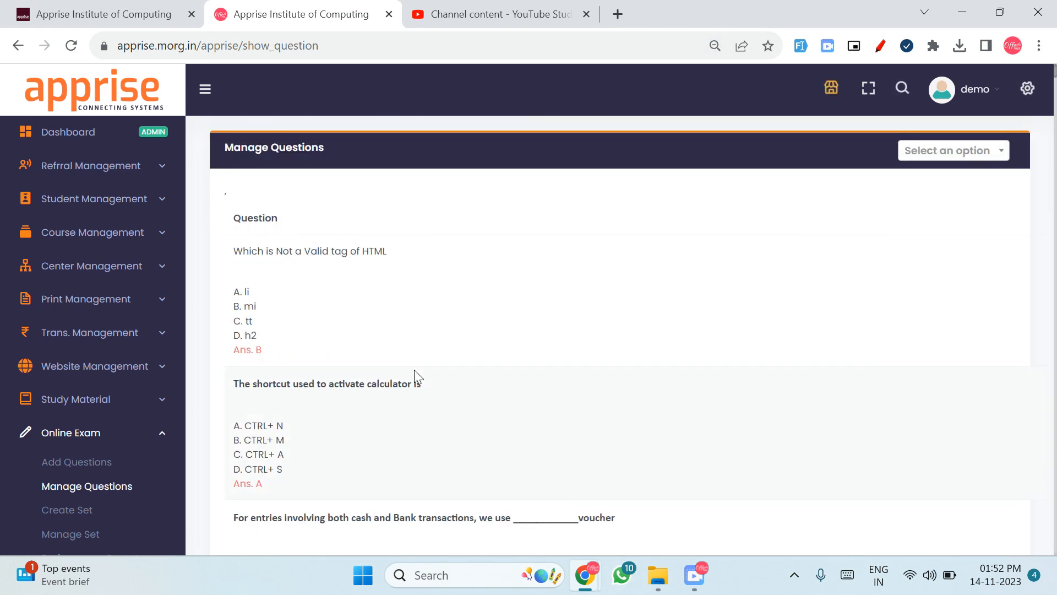
{"action": "scroll", "coordinate": [314, 350], "scroll_direction": "down", "scroll_amount": 1}
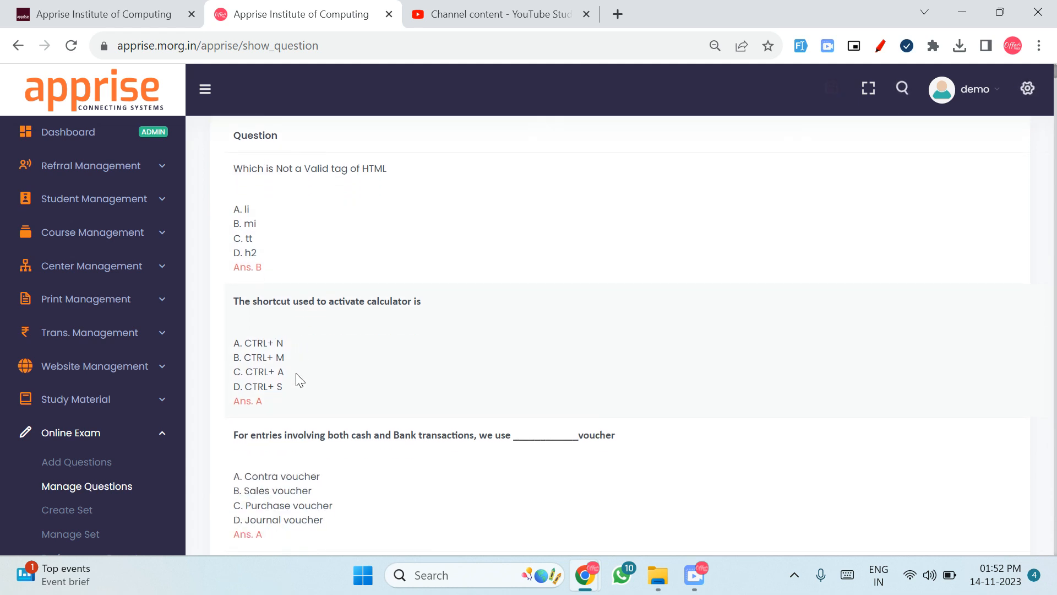
Open the subject list of the study material and filter it for "HTM".
{"action": "left_click", "coordinate": [108, 406]}
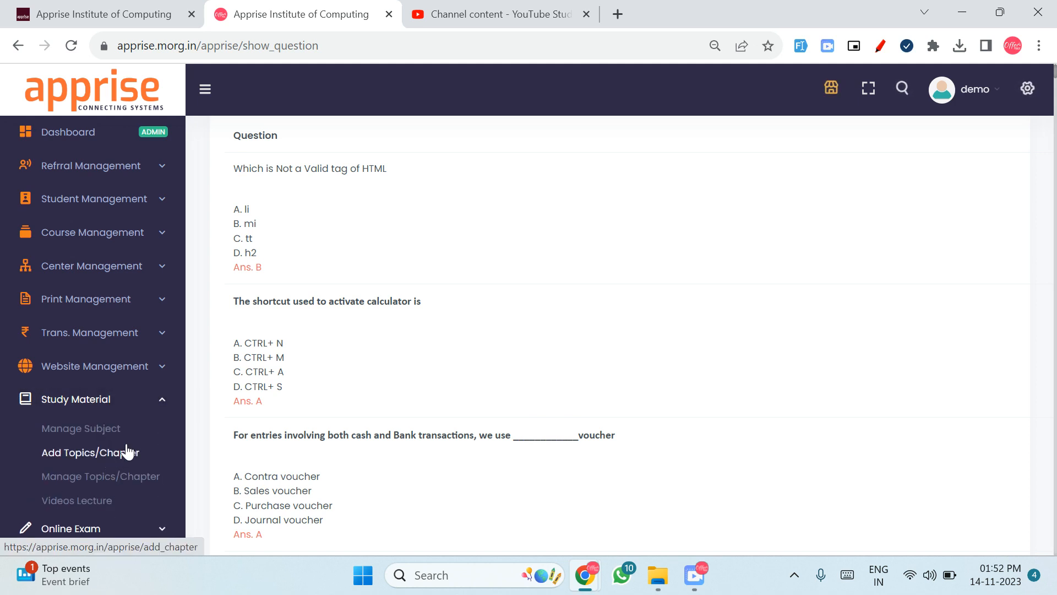
{"action": "left_click", "coordinate": [110, 433]}
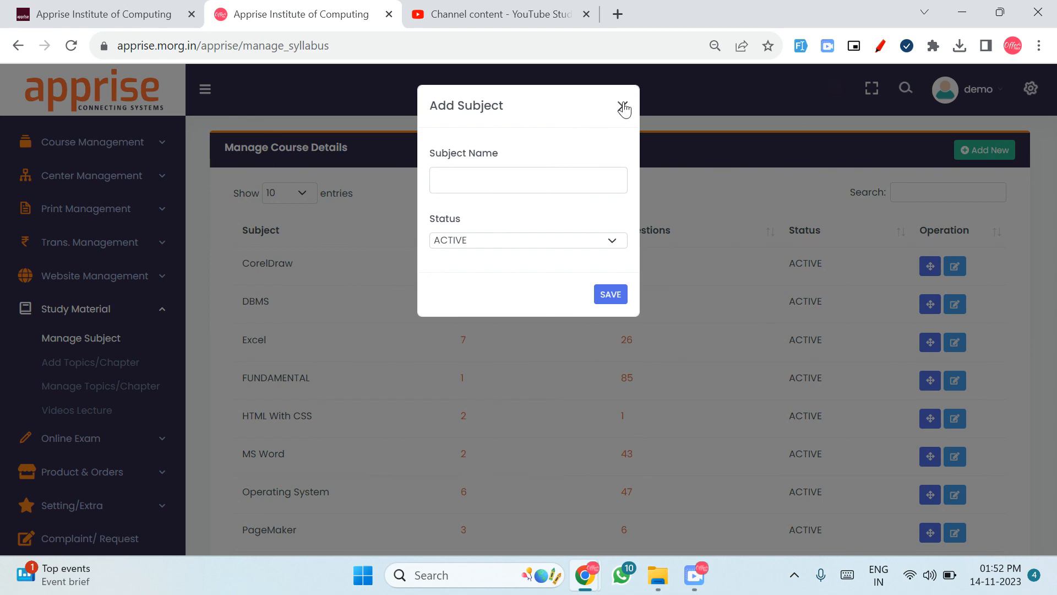
{"action": "left_click", "coordinate": [623, 107]}
{"action": "left_click", "coordinate": [942, 192]}
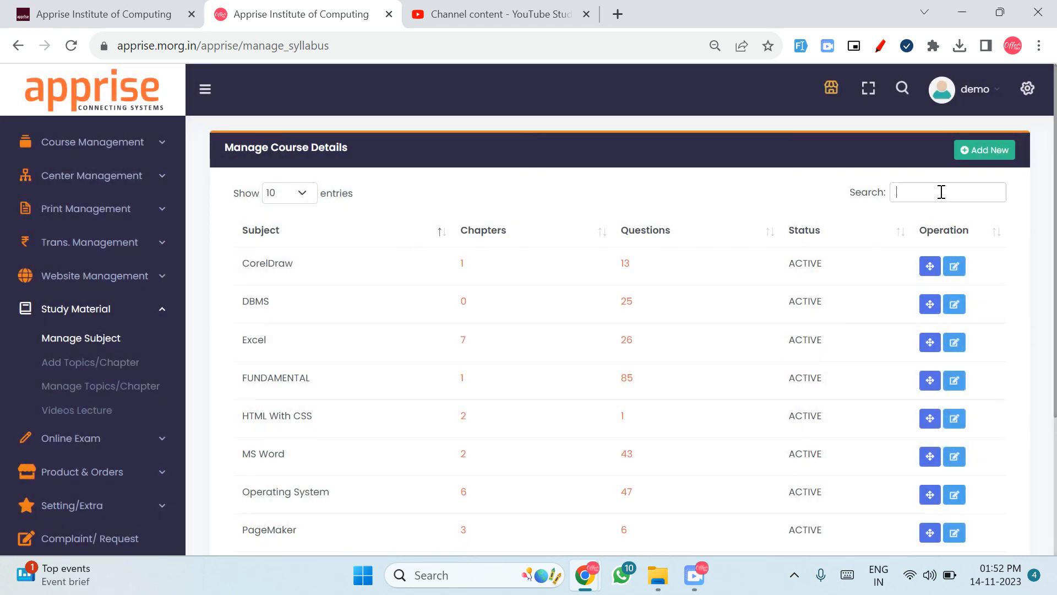
{"action": "type", "text": "HTM"}
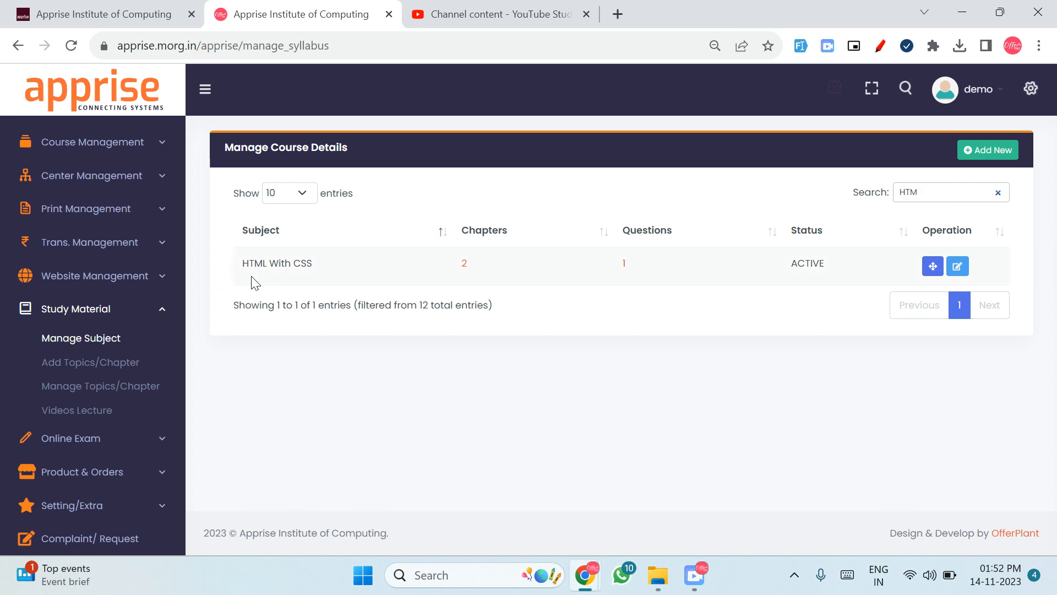
Examine the HTML With CSS subject entry and open the list of its questions.
{"action": "left_click_drag", "start_coordinate": [229, 269], "coordinate": [348, 283]}
{"action": "left_click", "coordinate": [330, 267]}
{"action": "left_click_drag", "start_coordinate": [243, 263], "coordinate": [335, 271]}
{"action": "left_click", "coordinate": [395, 266]}
{"action": "left_click", "coordinate": [626, 262]}
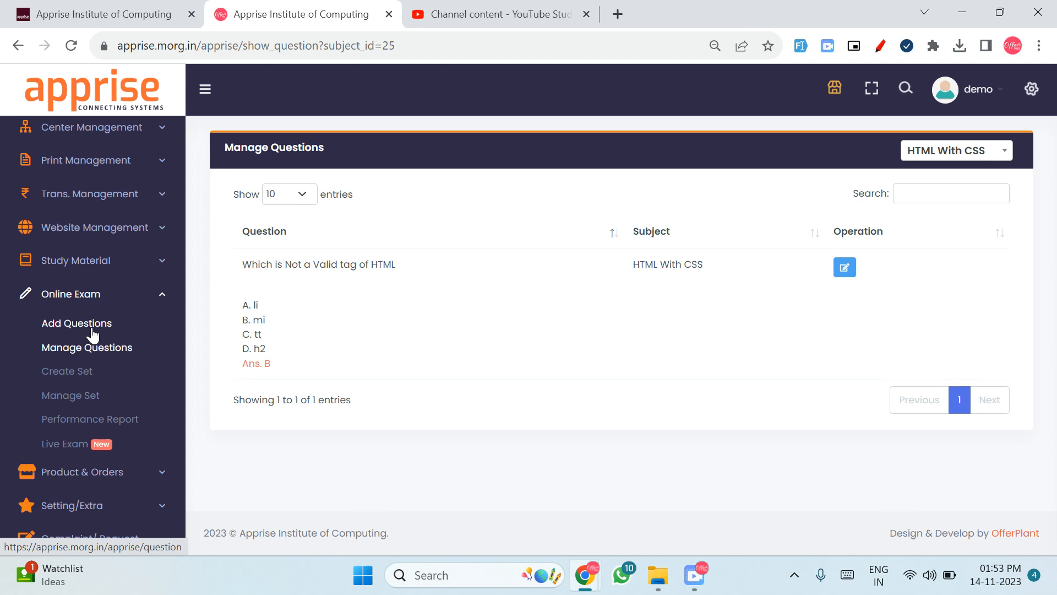
Start creating a new exam set and choose ADCA as its course.
{"action": "left_click", "coordinate": [86, 377]}
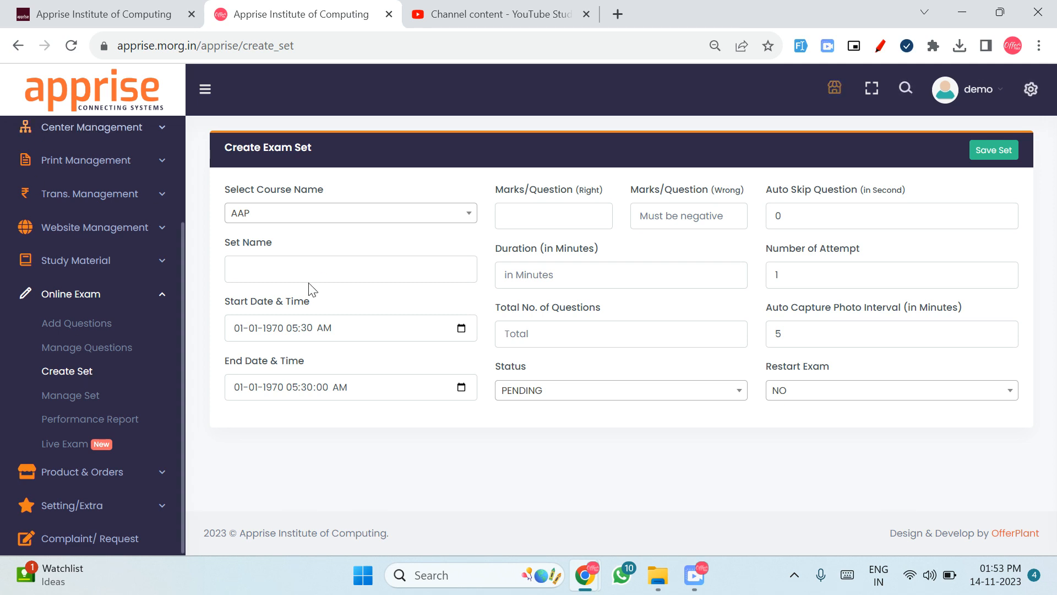
{"action": "left_click", "coordinate": [347, 213]}
{"action": "scroll", "coordinate": [375, 331], "scroll_direction": "down", "scroll_amount": 3}
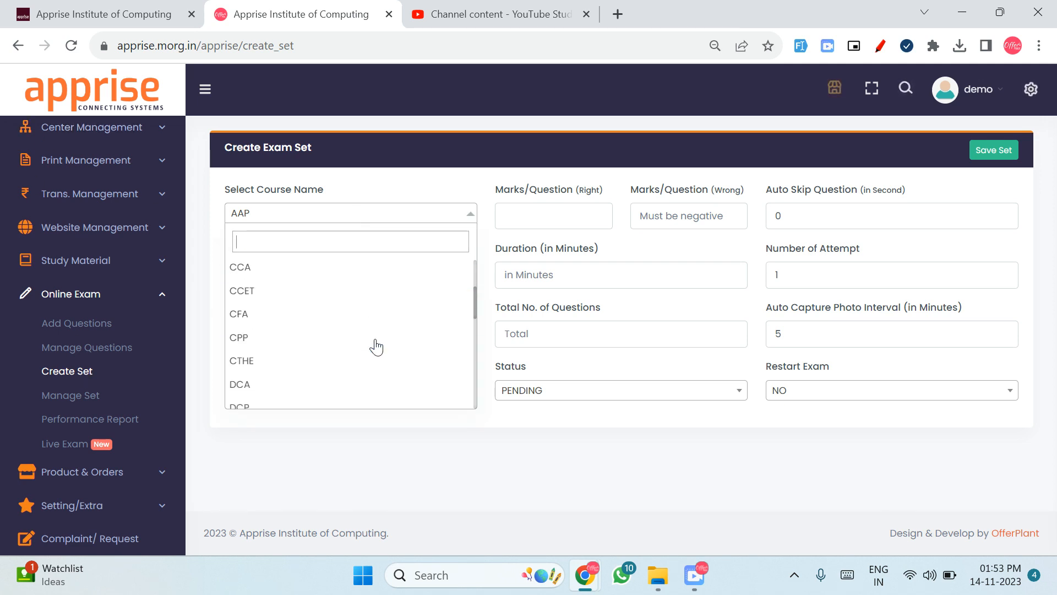
{"action": "scroll", "coordinate": [373, 344], "scroll_direction": "up", "scroll_amount": 3}
{"action": "scroll", "coordinate": [361, 331], "scroll_direction": "down", "scroll_amount": 6}
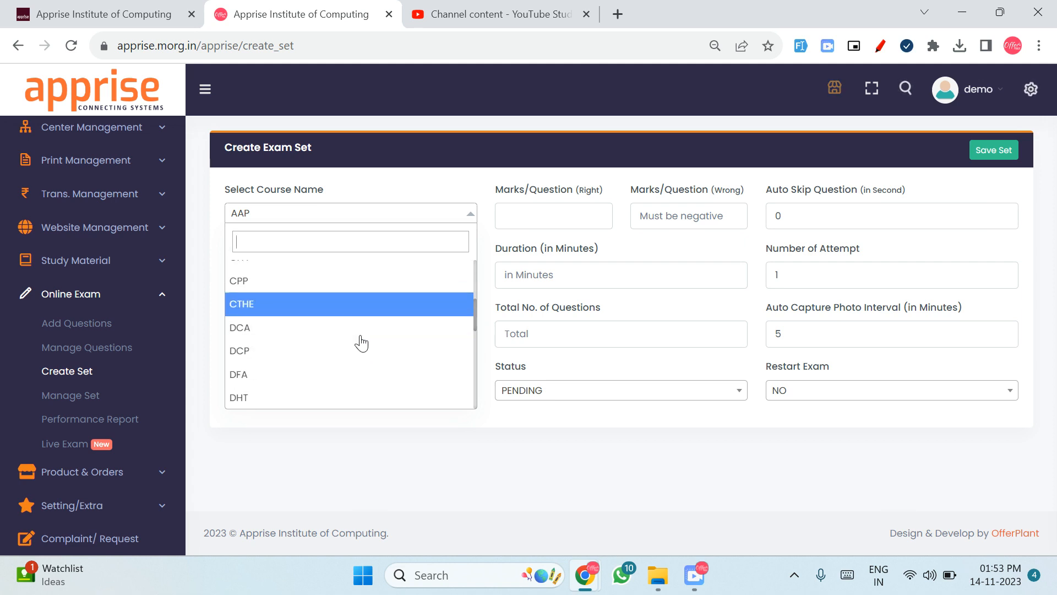
{"action": "scroll", "coordinate": [361, 343], "scroll_direction": "down", "scroll_amount": 3}
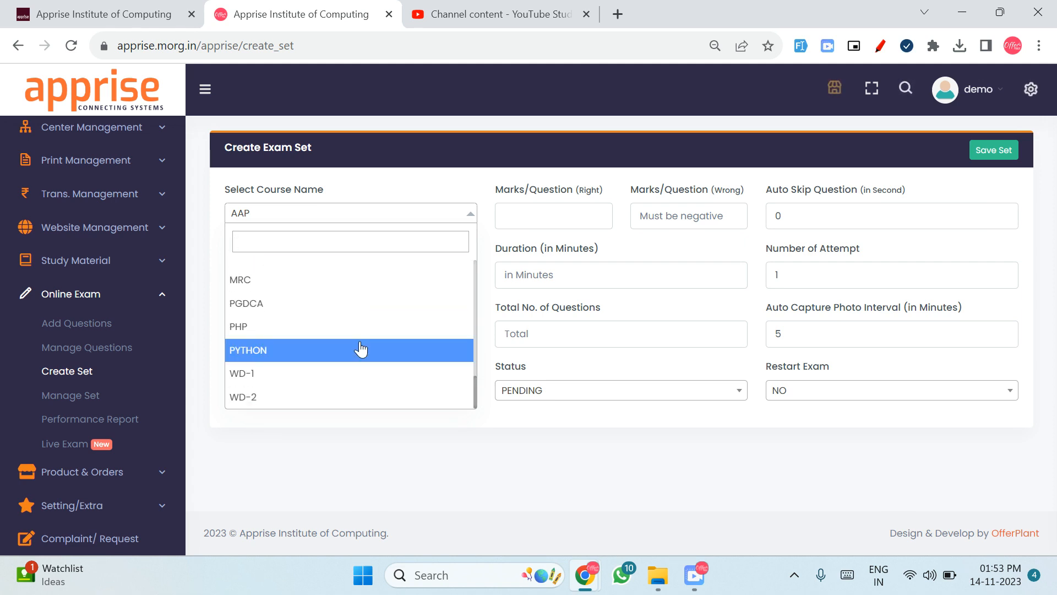
{"action": "scroll", "coordinate": [361, 349], "scroll_direction": "up", "scroll_amount": 9}
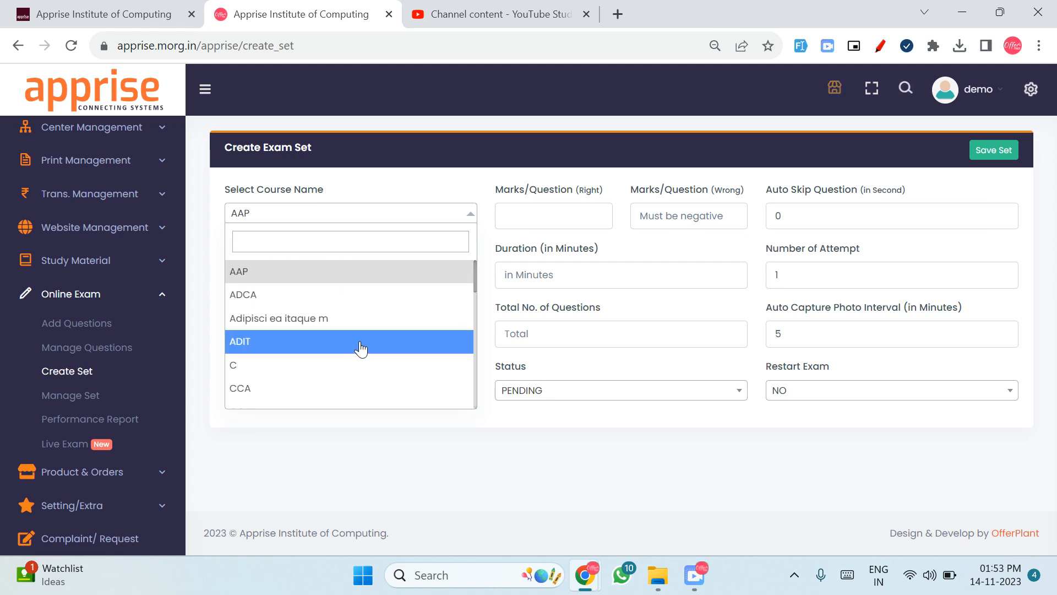
{"action": "type", "text": "ADCA"}
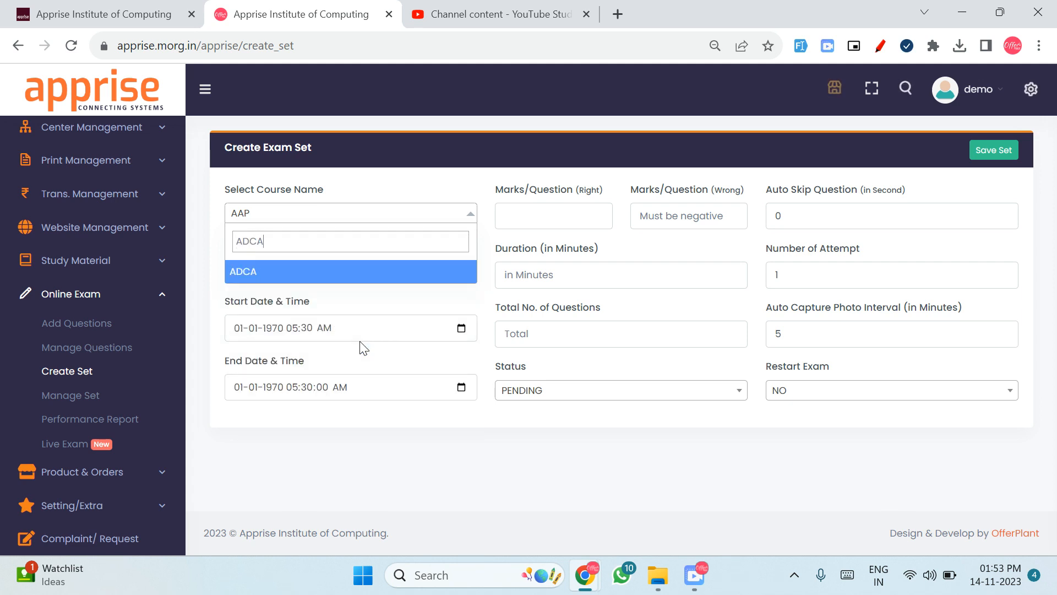
{"action": "left_click", "coordinate": [371, 272]}
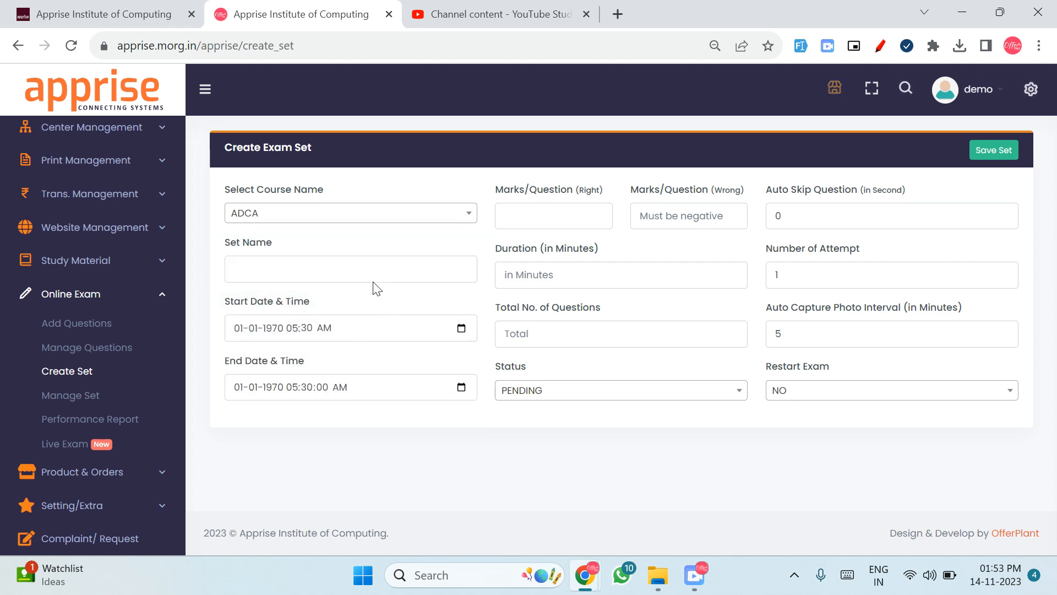
Name the exam set "14 Nov 2023".
{"action": "left_click", "coordinate": [368, 259]}
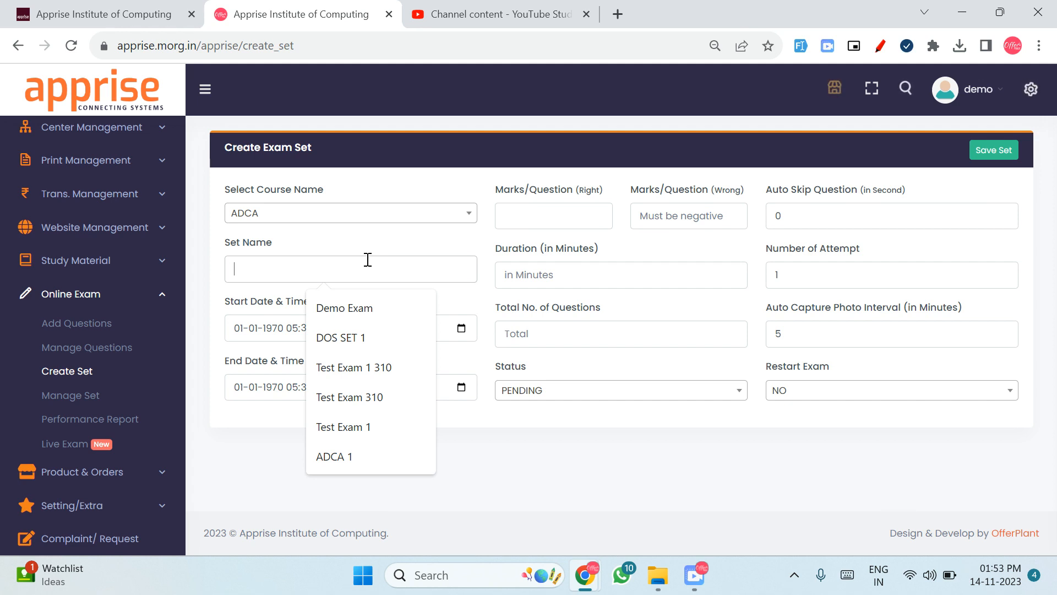
{"action": "type", "text": "14 Nob"}
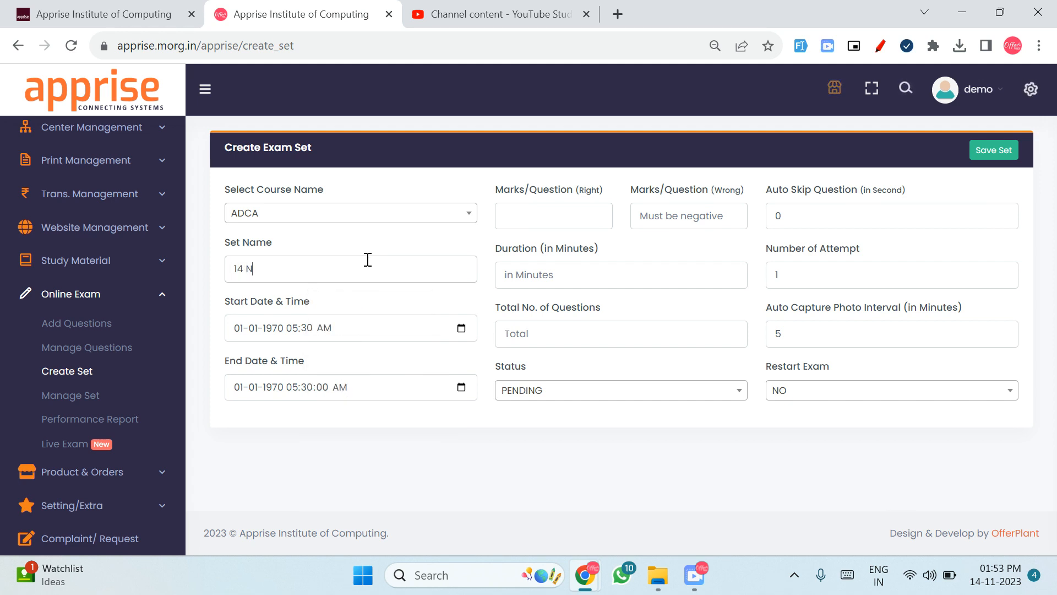
{"action": "key", "text": "BackSpace"}
{"action": "type", "text": "v 2023"}
{"action": "left_click", "coordinate": [462, 329]}
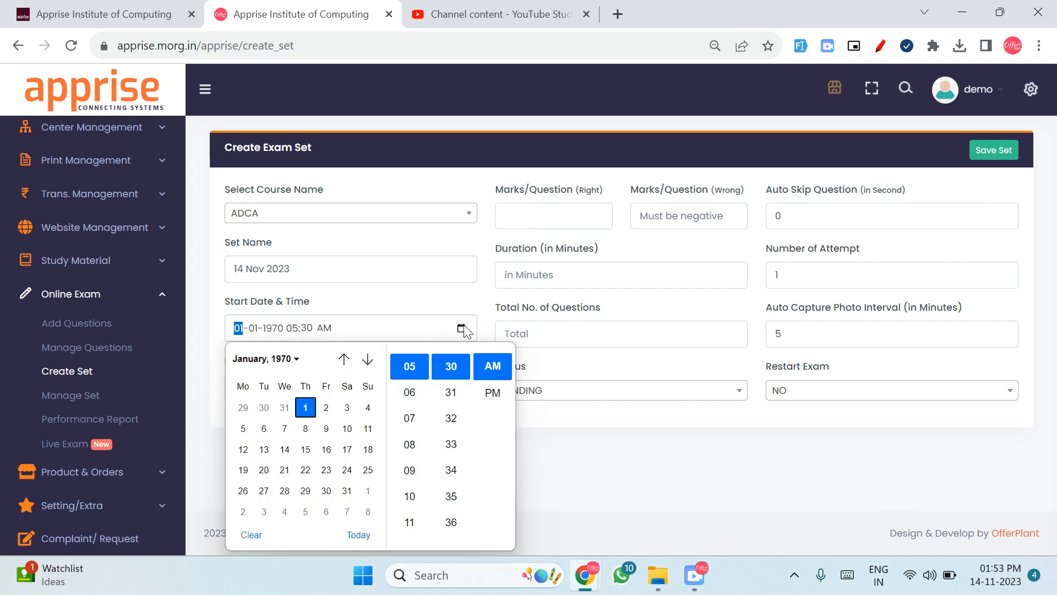
{"action": "left_click", "coordinate": [327, 408]}
{"action": "left_click", "coordinate": [584, 453]}
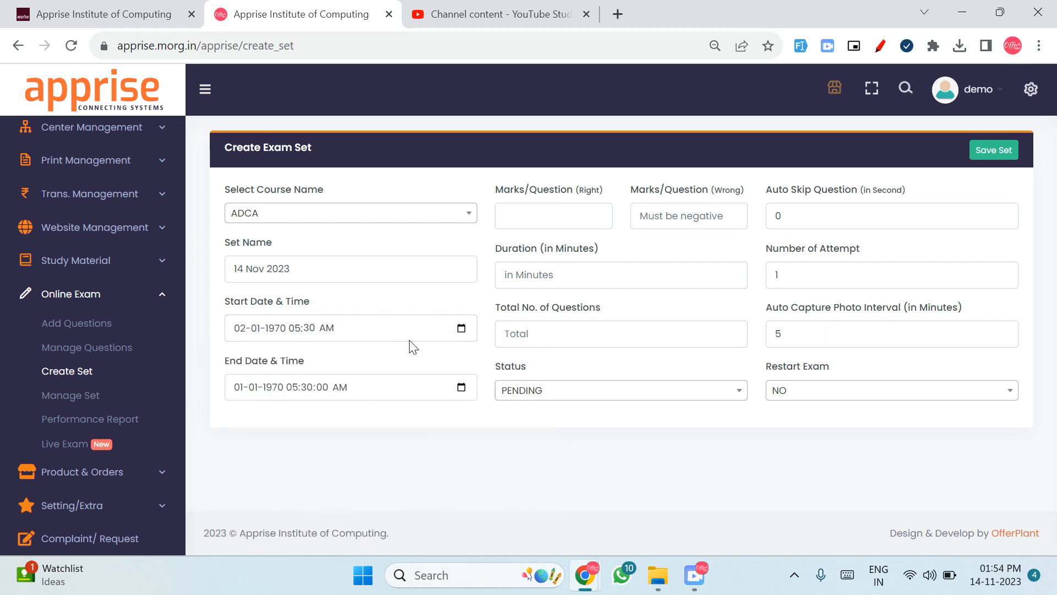
Set the exam set's start date to 01-11-2023.
{"action": "left_click", "coordinate": [462, 328]}
{"action": "left_click", "coordinate": [359, 535]}
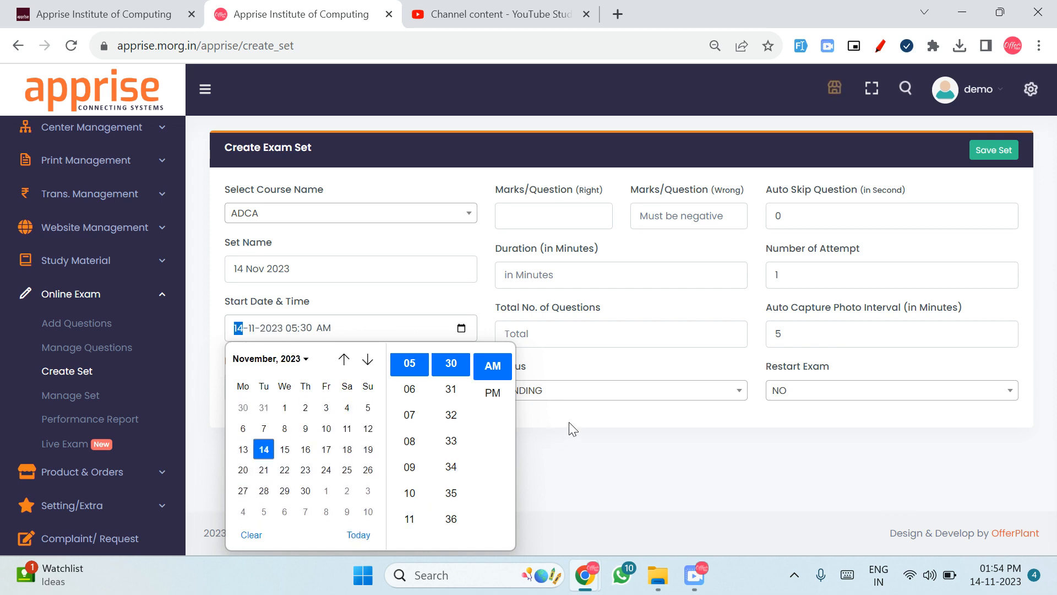
{"action": "left_click", "coordinate": [573, 429]}
{"action": "type", "text": "01"}
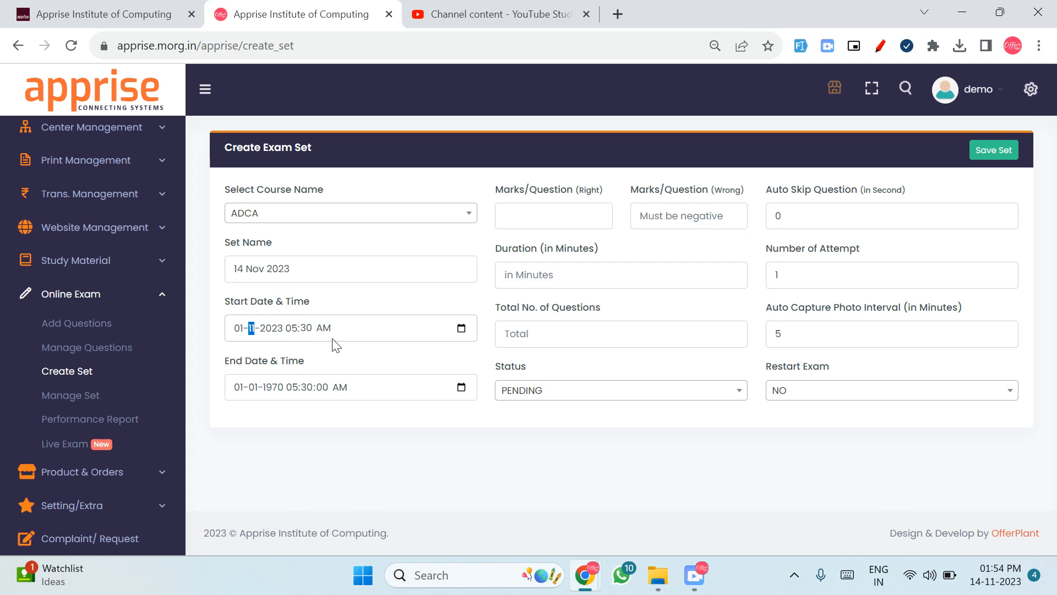
Set the exam set's end date to 31-12-2023 and its end time to PM.
{"action": "left_click", "coordinate": [238, 387]}
{"action": "type", "text": "31-12-2023"}
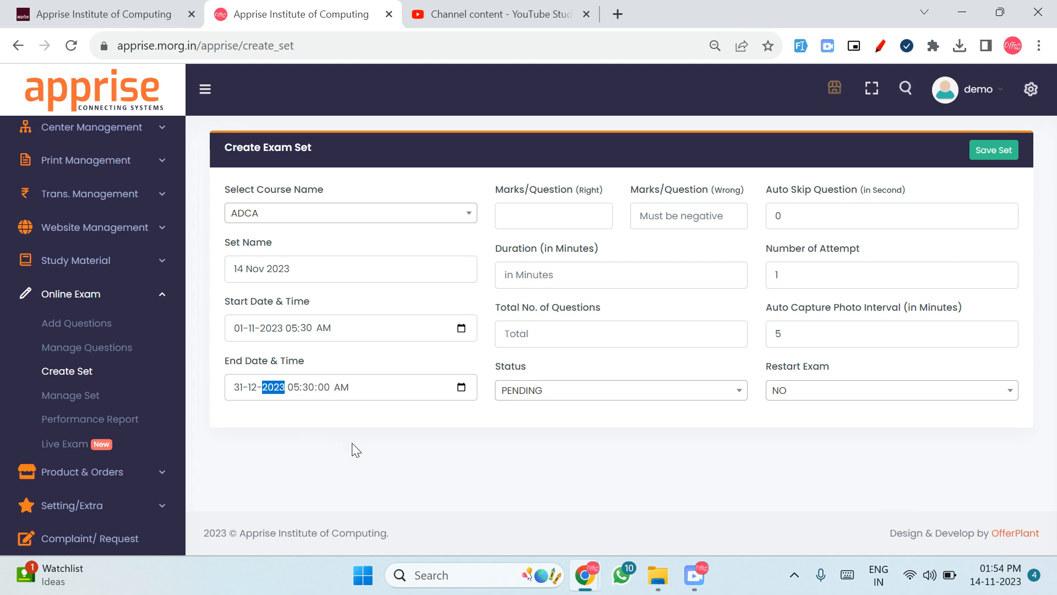
{"action": "left_click", "coordinate": [341, 387]}
{"action": "key", "text": "p"}
{"action": "left_click", "coordinate": [409, 480]}
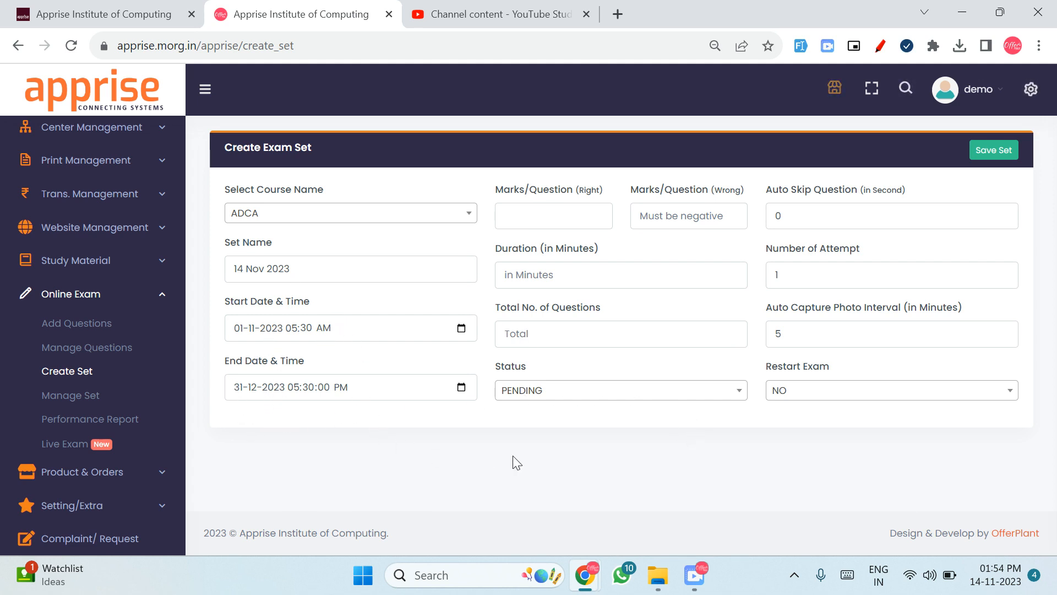
Set the marks per question to 2 for a right answer and 0 for a wrong answer.
{"action": "left_click", "coordinate": [579, 401]}
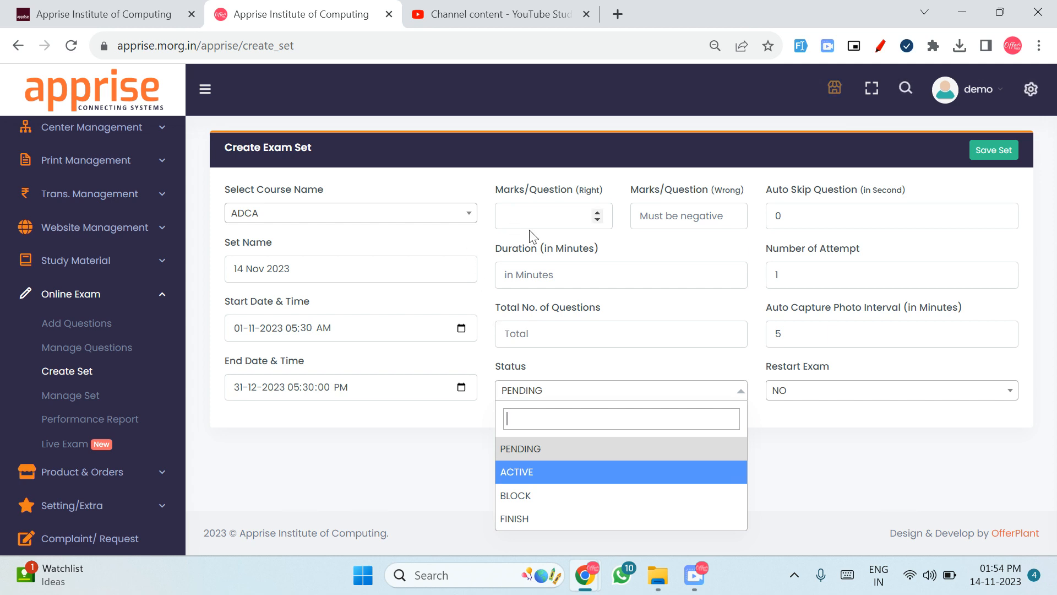
{"action": "left_click", "coordinate": [414, 430]}
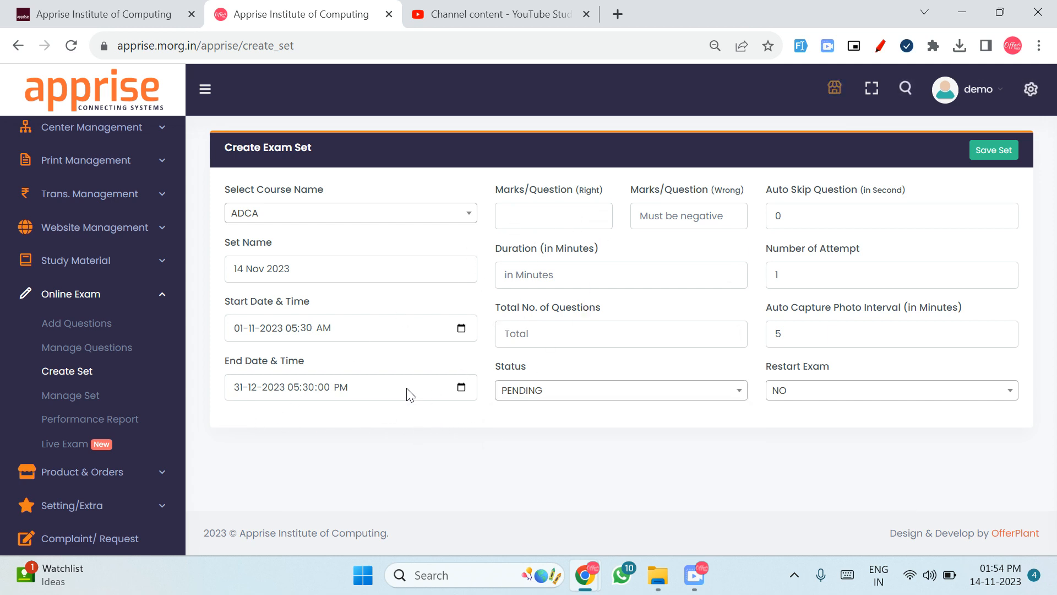
{"action": "left_click", "coordinate": [552, 206]}
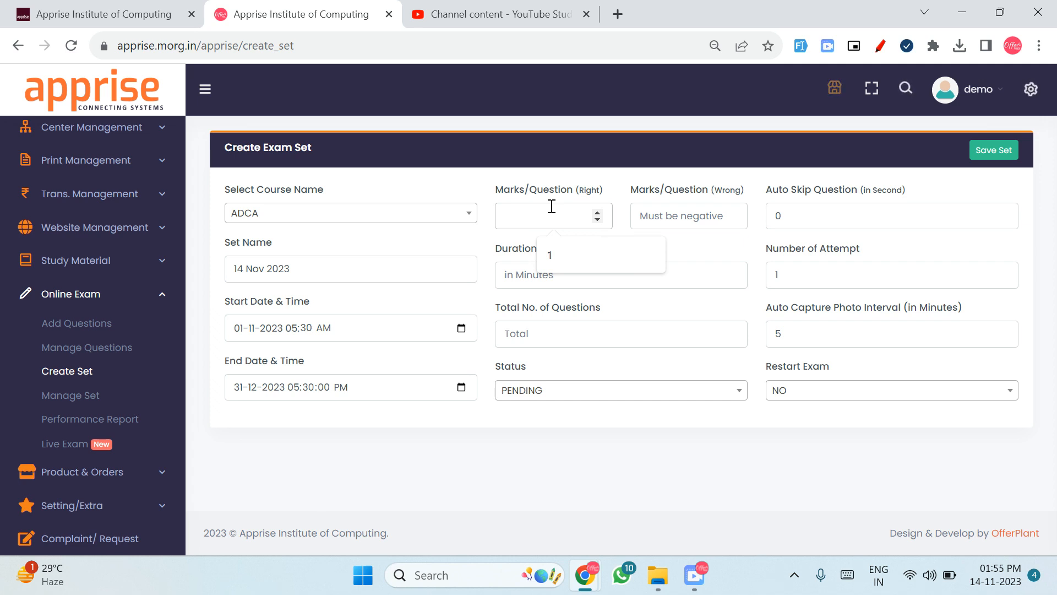
{"action": "type", "text": "2"}
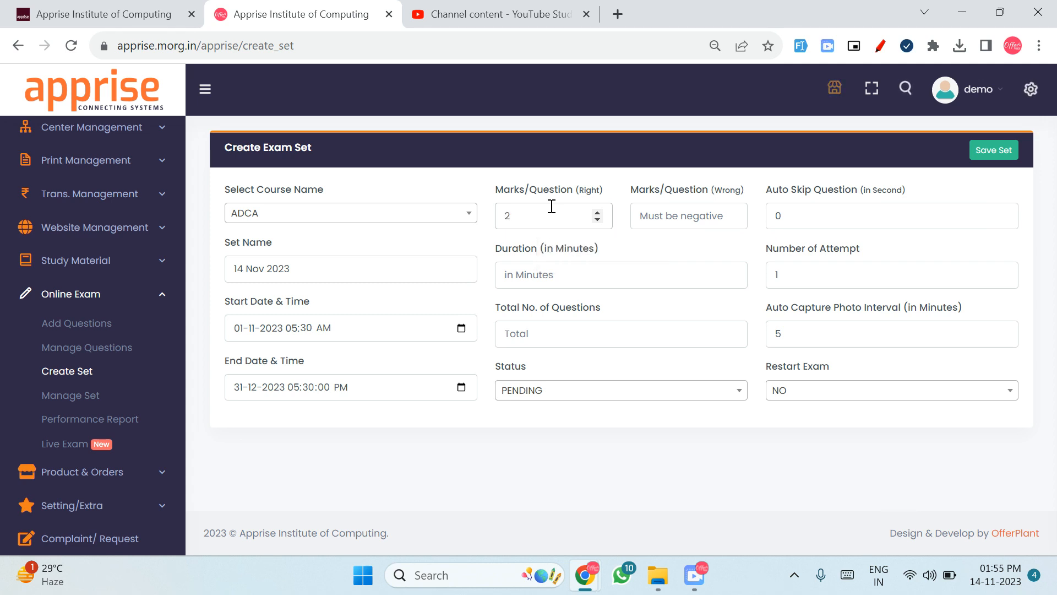
{"action": "left_click", "coordinate": [708, 220]}
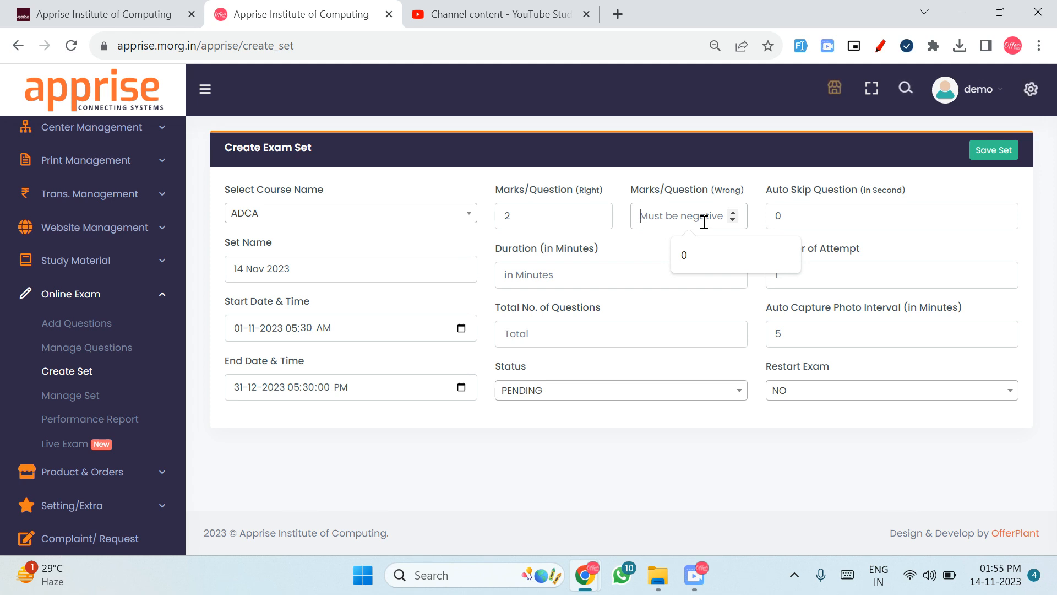
{"action": "key", "text": "Down"}
{"action": "key", "text": "Return"}
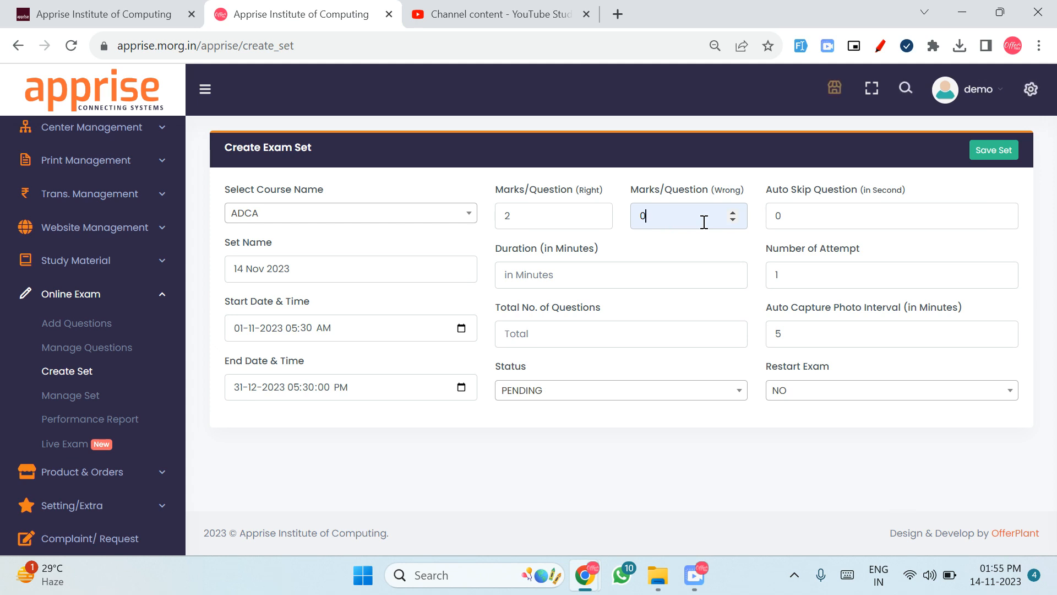
Set the exam duration to 5 minutes and the total number of questions to 5.
{"action": "left_click", "coordinate": [651, 274]}
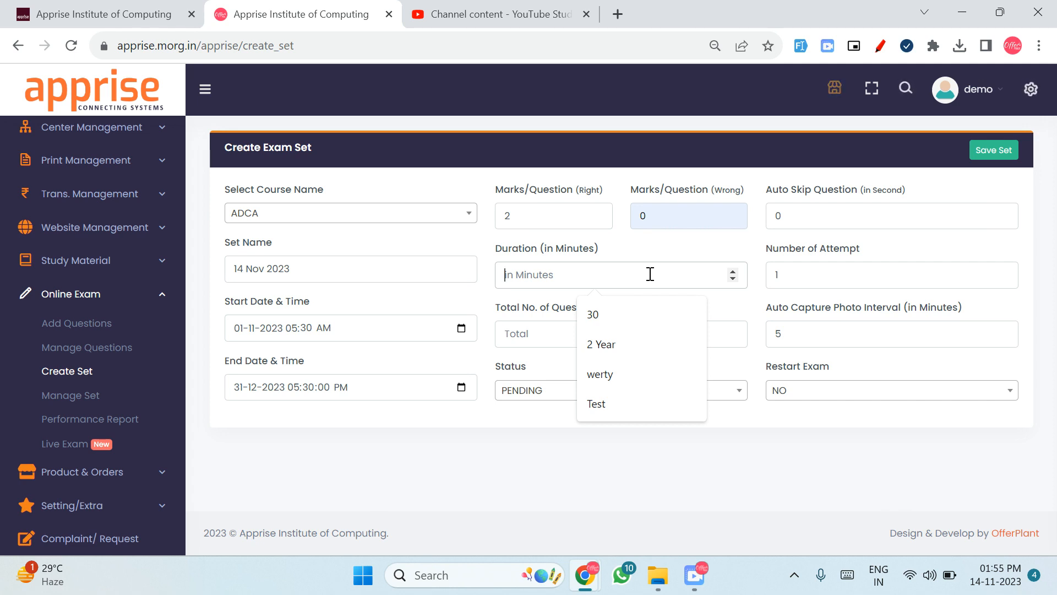
{"action": "type", "text": "5"}
{"action": "left_click", "coordinate": [651, 273]}
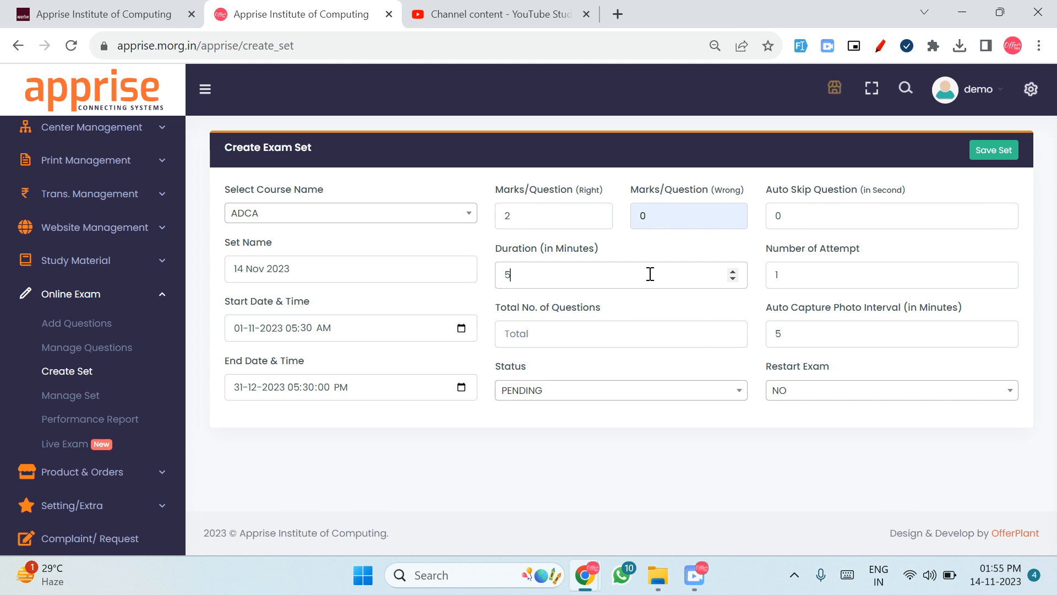
{"action": "key", "text": "Tab"}
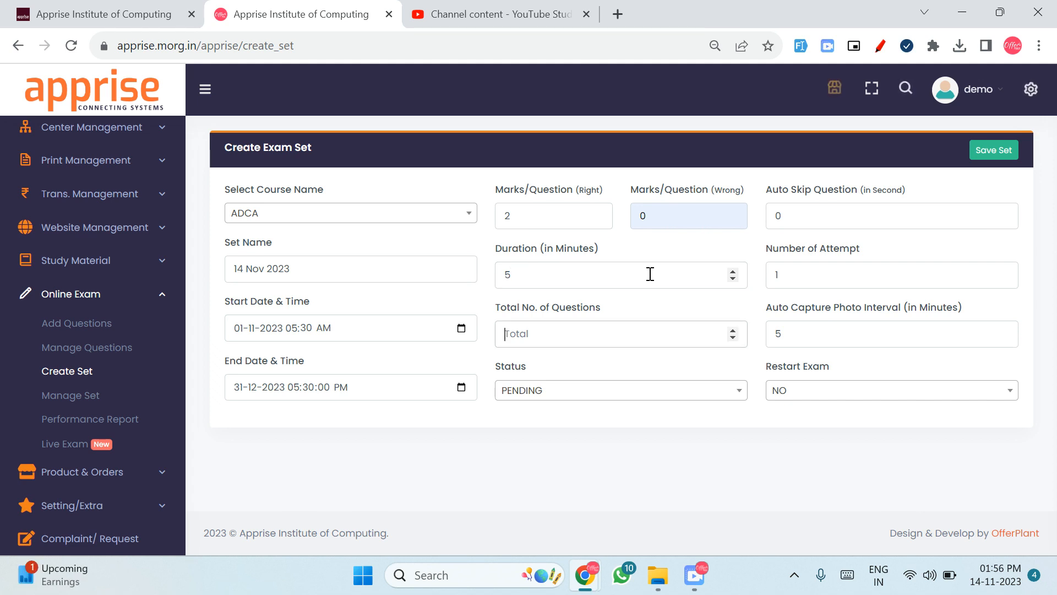
{"action": "type", "text": "5"}
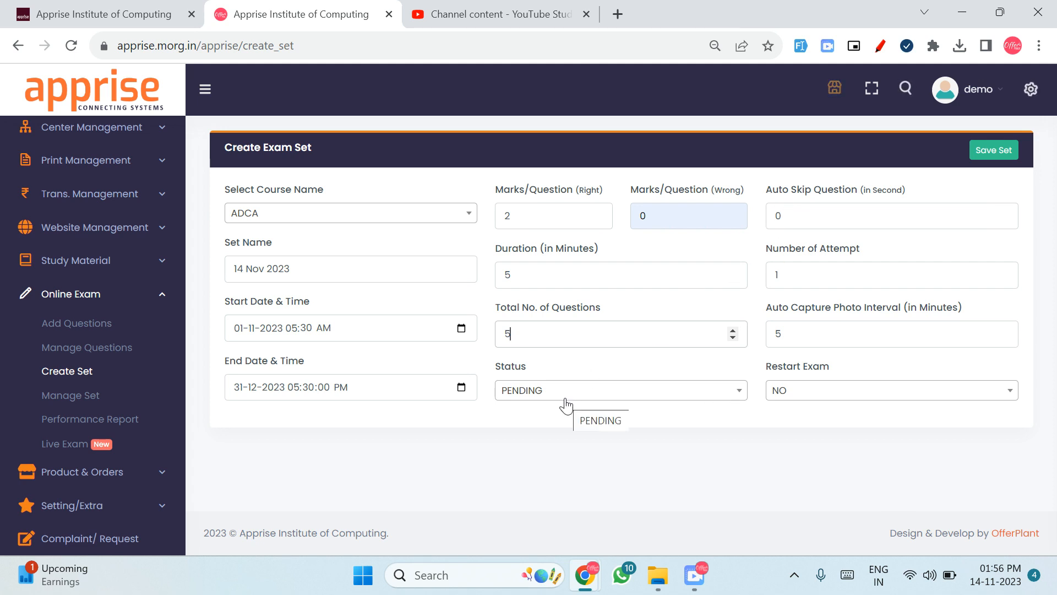
Set the auto capture photo interval to 1 minute and check the restart exam options, keeping NO.
{"action": "left_click", "coordinate": [862, 215]}
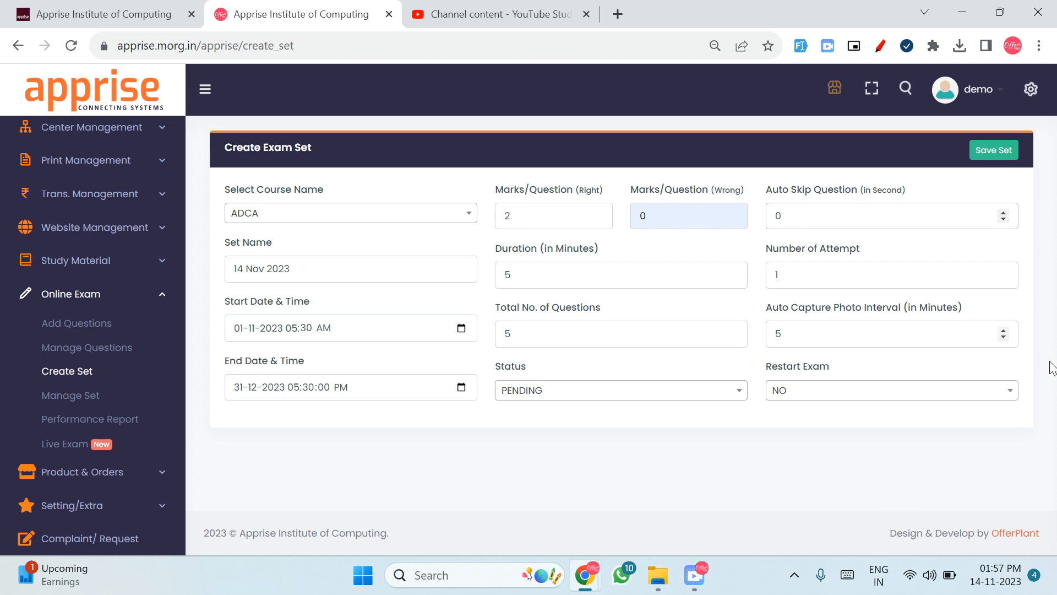
{"action": "left_click", "coordinate": [897, 264]}
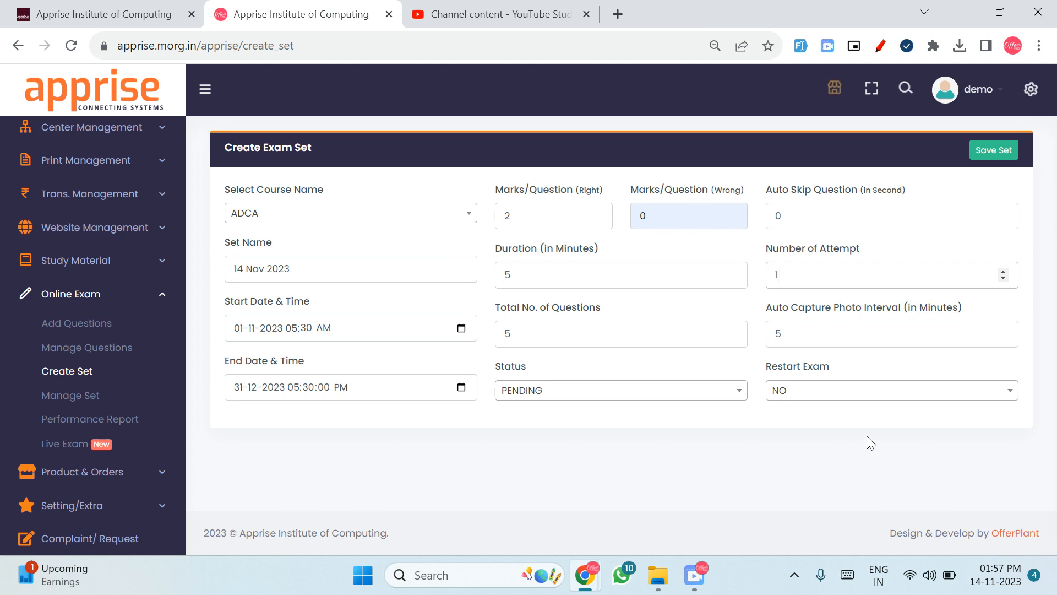
{"action": "left_click", "coordinate": [821, 335]}
{"action": "key", "text": "BackSpace"}
{"action": "type", "text": "1"}
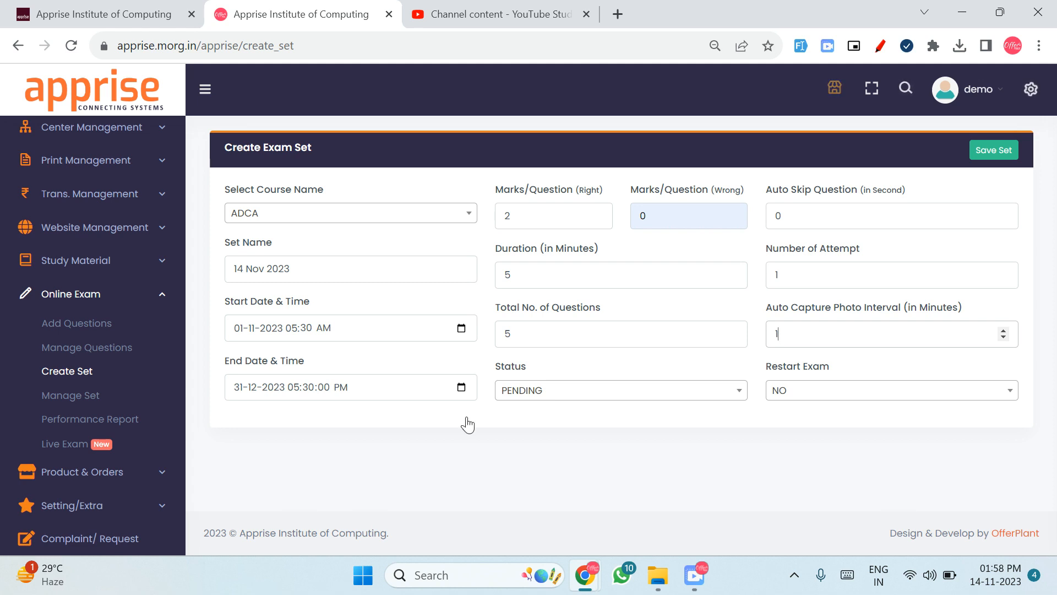
{"action": "left_click", "coordinate": [807, 391]}
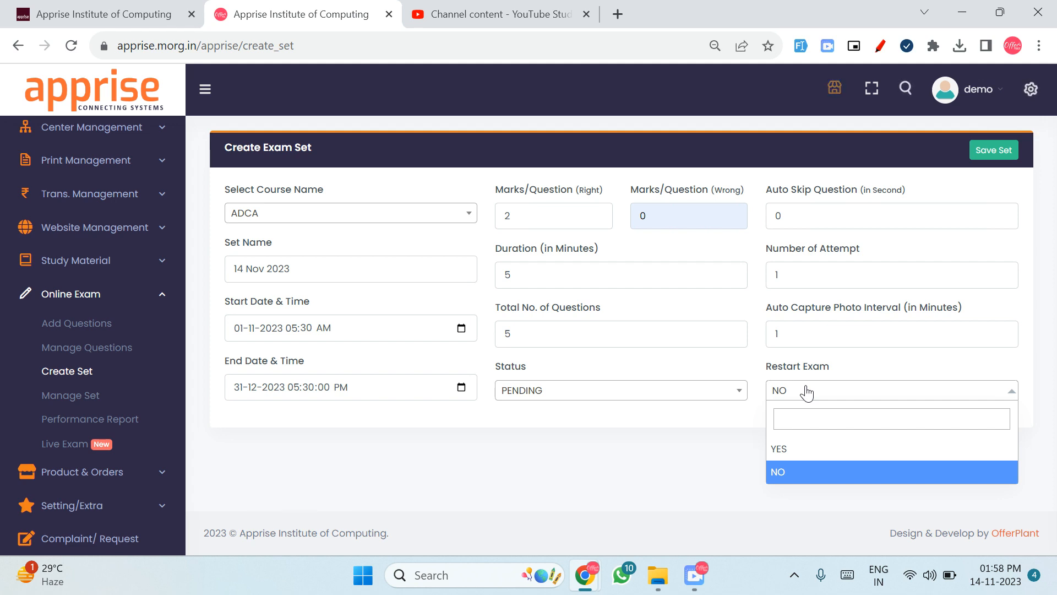
{"action": "left_click", "coordinate": [806, 392]}
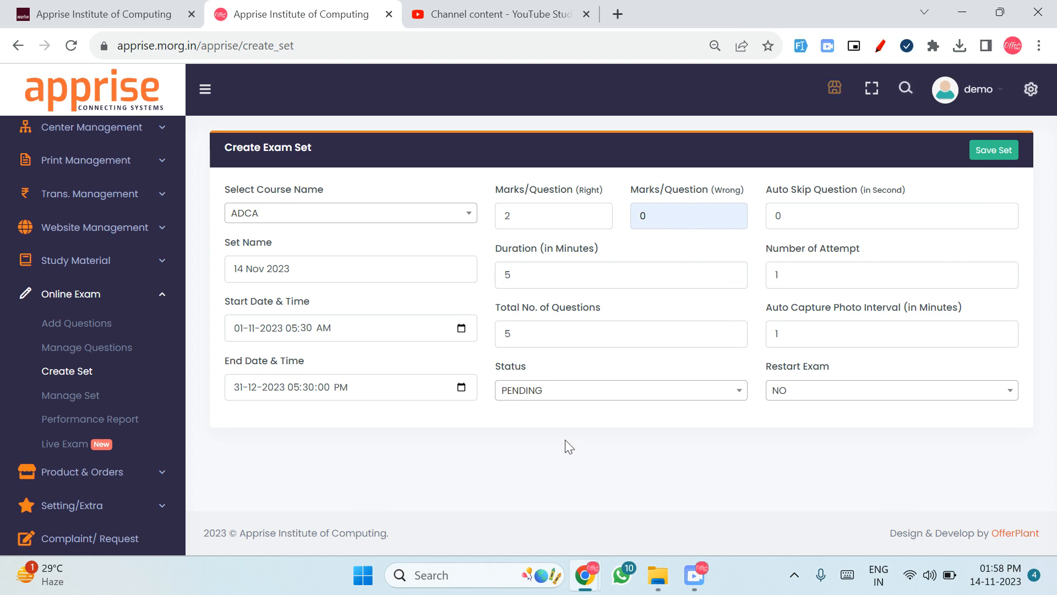
{"action": "left_click", "coordinate": [567, 393]}
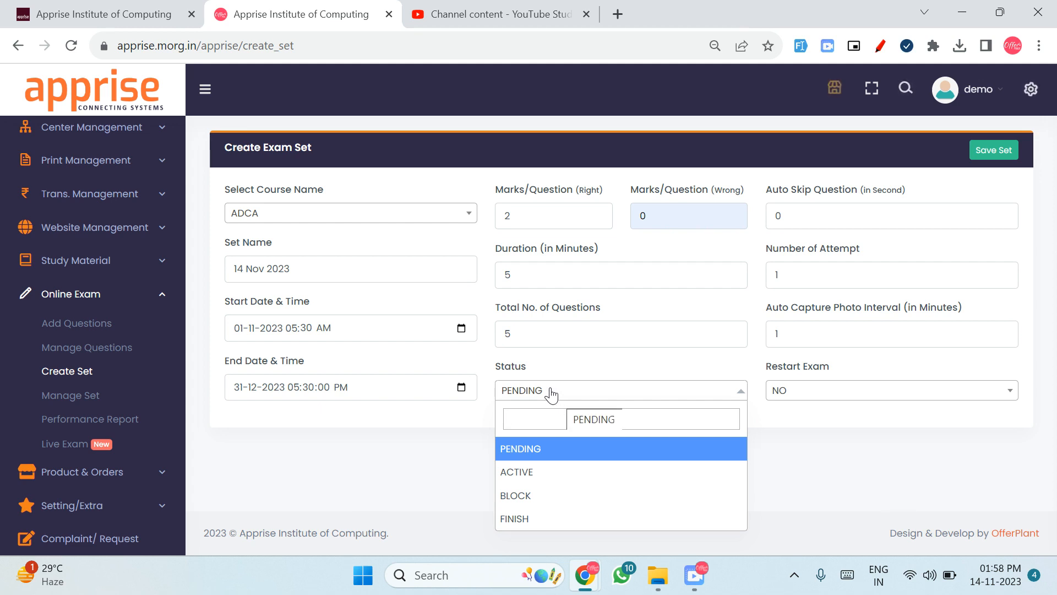
{"action": "left_click", "coordinate": [881, 47]}
{"action": "left_click", "coordinate": [991, 110]}
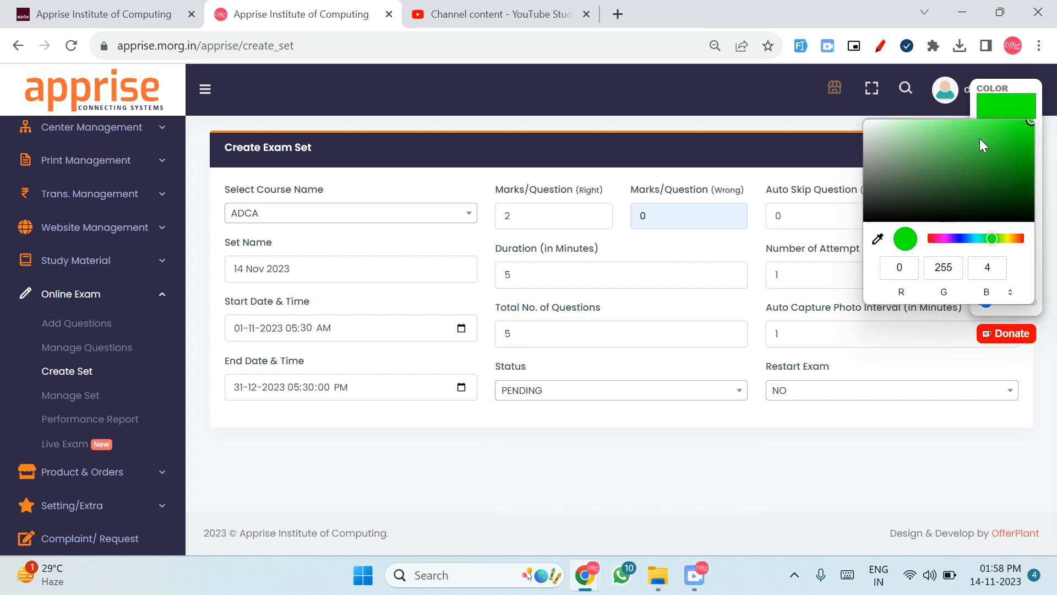
{"action": "left_click", "coordinate": [557, 398]}
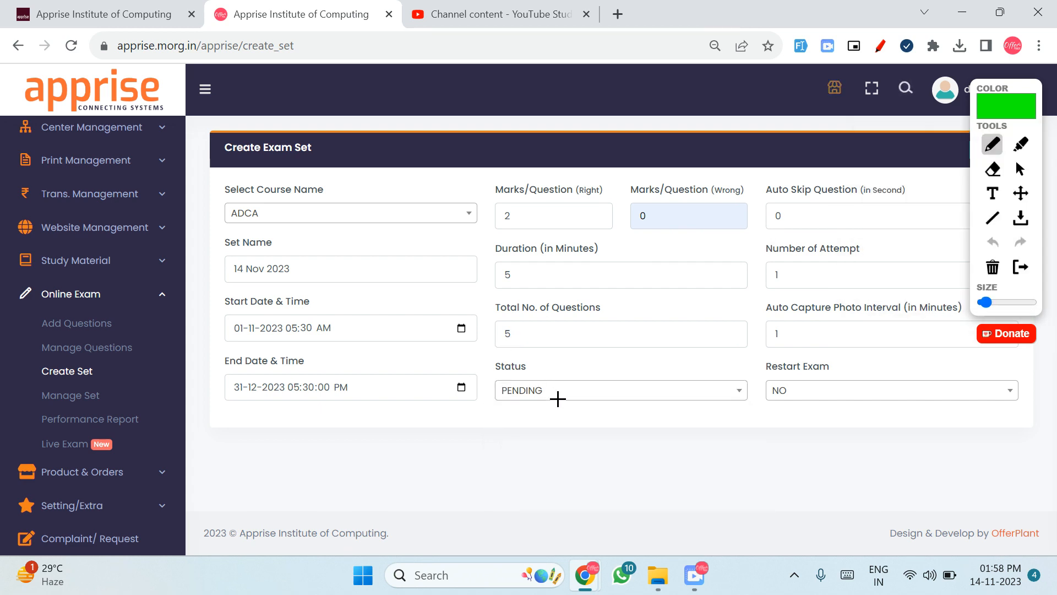
{"action": "left_click", "coordinate": [1018, 165]}
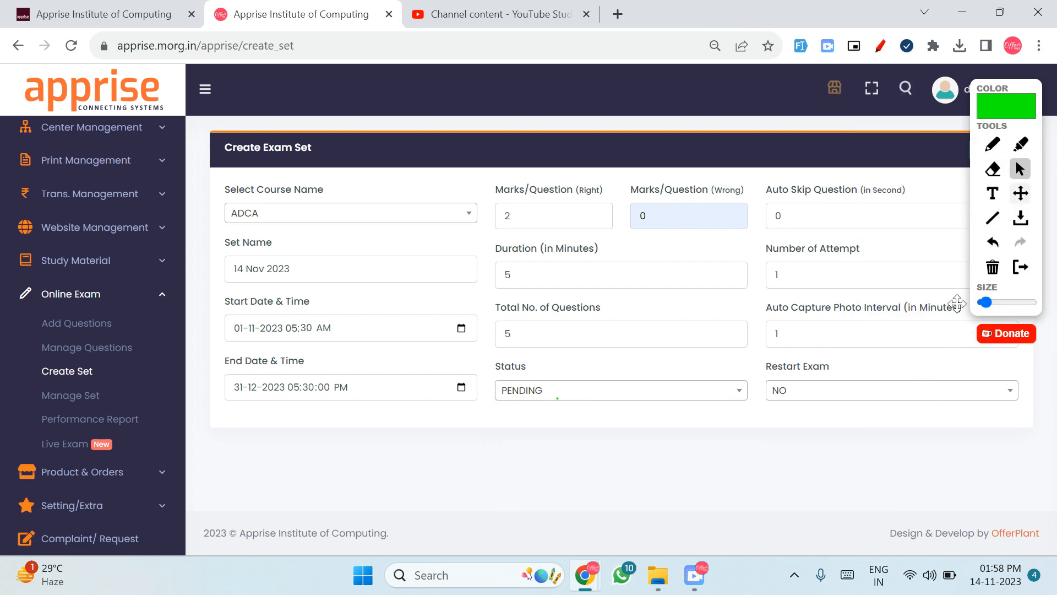
Check the exam set's status options, keeping PENDING.
{"action": "left_click", "coordinate": [643, 395]}
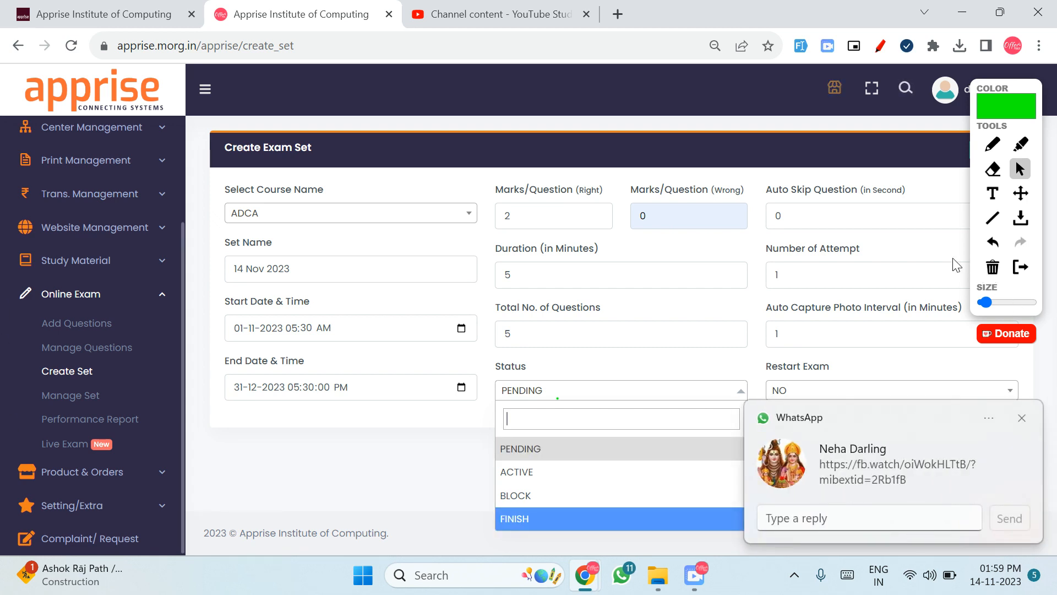
{"action": "left_click", "coordinate": [1022, 417]}
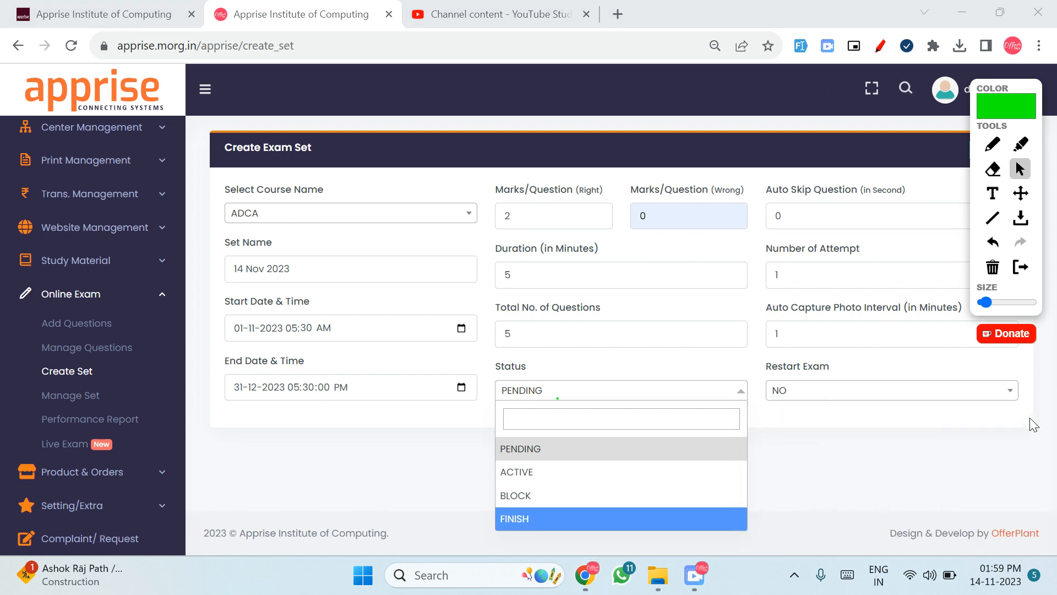
{"action": "left_click", "coordinate": [565, 452]}
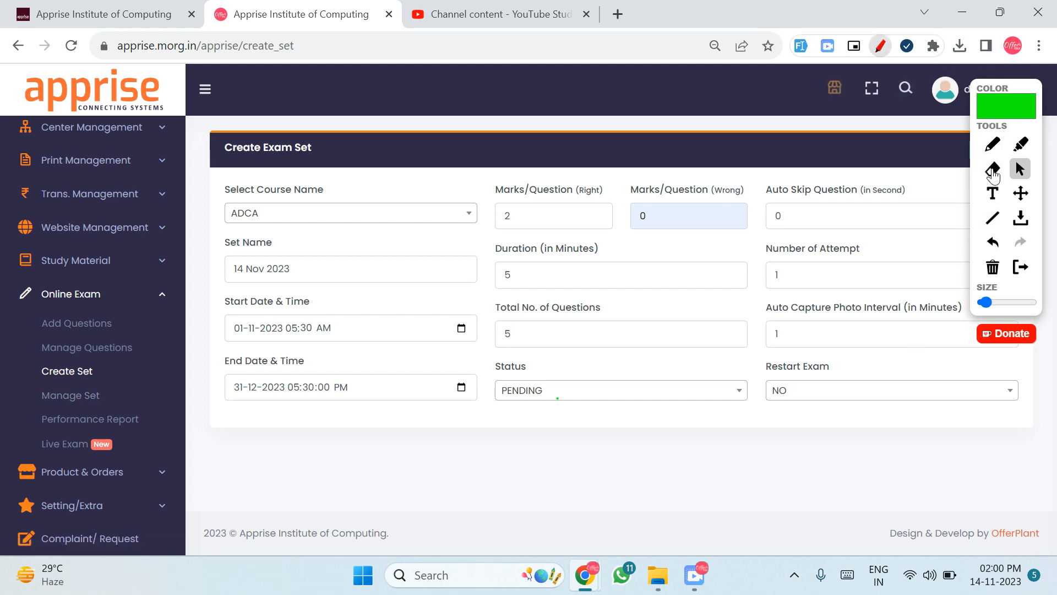
Close the drawing overlay and save the new exam set.
{"action": "left_click", "coordinate": [880, 46]}
{"action": "left_click", "coordinate": [993, 152]}
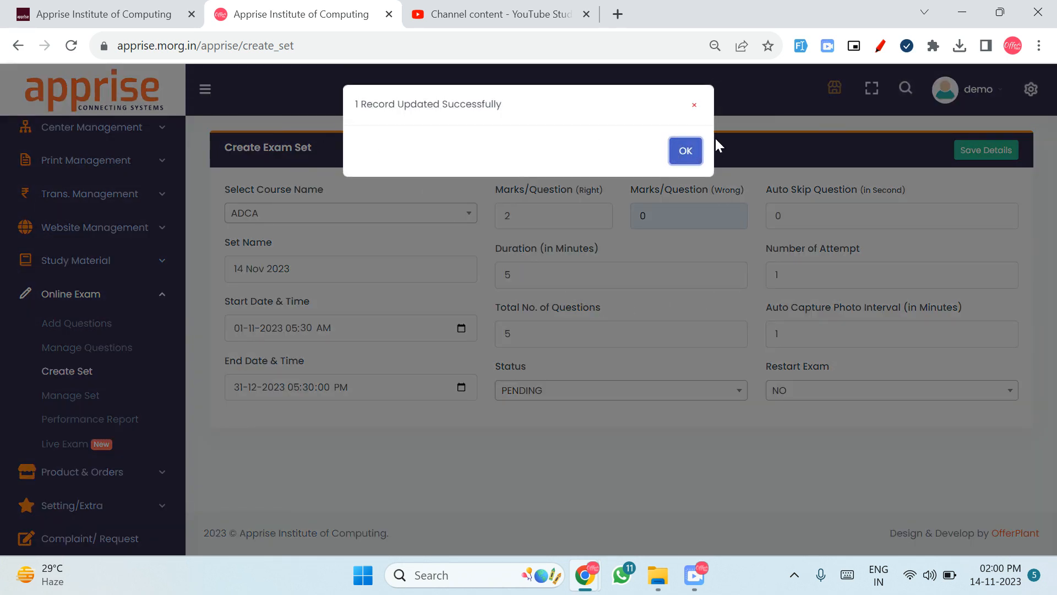
{"action": "left_click", "coordinate": [687, 147]}
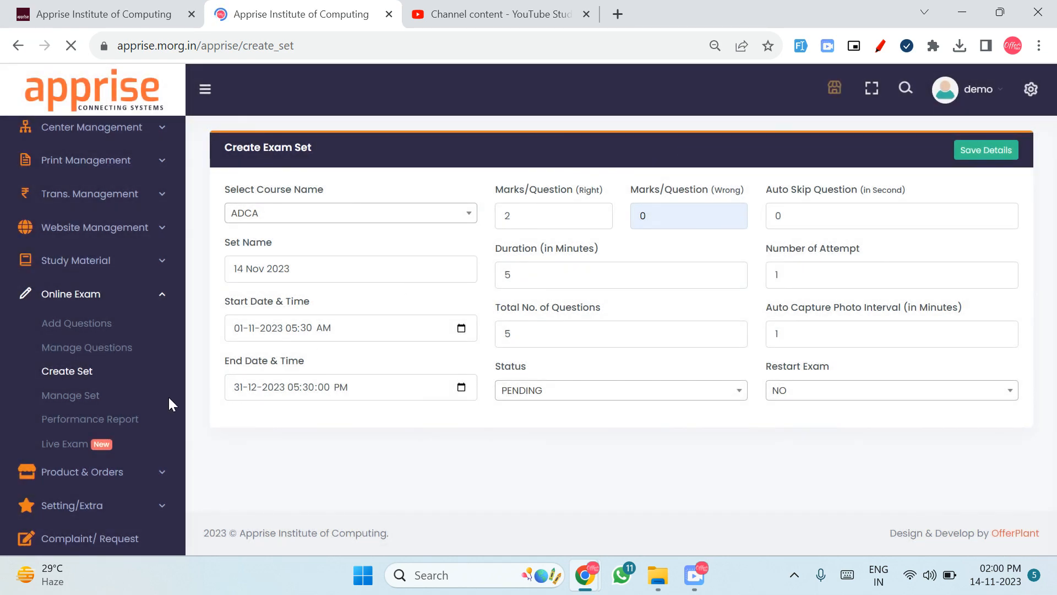
Open the list of exam sets and search it for 14.
{"action": "scroll", "coordinate": [94, 460], "scroll_direction": "down", "scroll_amount": 1}
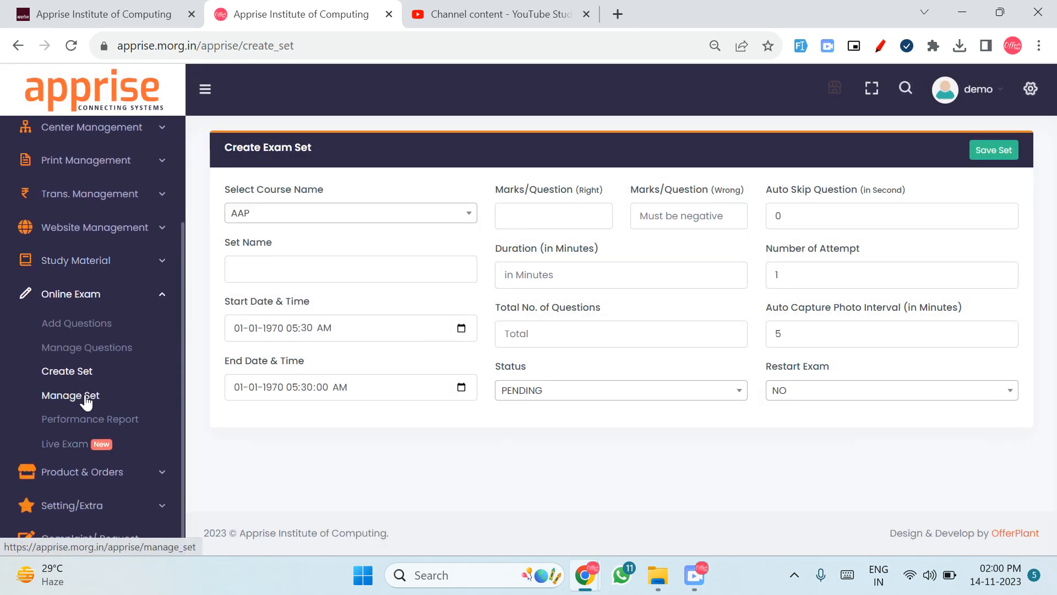
{"action": "left_click", "coordinate": [77, 395]}
{"action": "scroll", "coordinate": [378, 435], "scroll_direction": "down", "scroll_amount": 6}
{"action": "scroll", "coordinate": [377, 434], "scroll_direction": "up", "scroll_amount": 6}
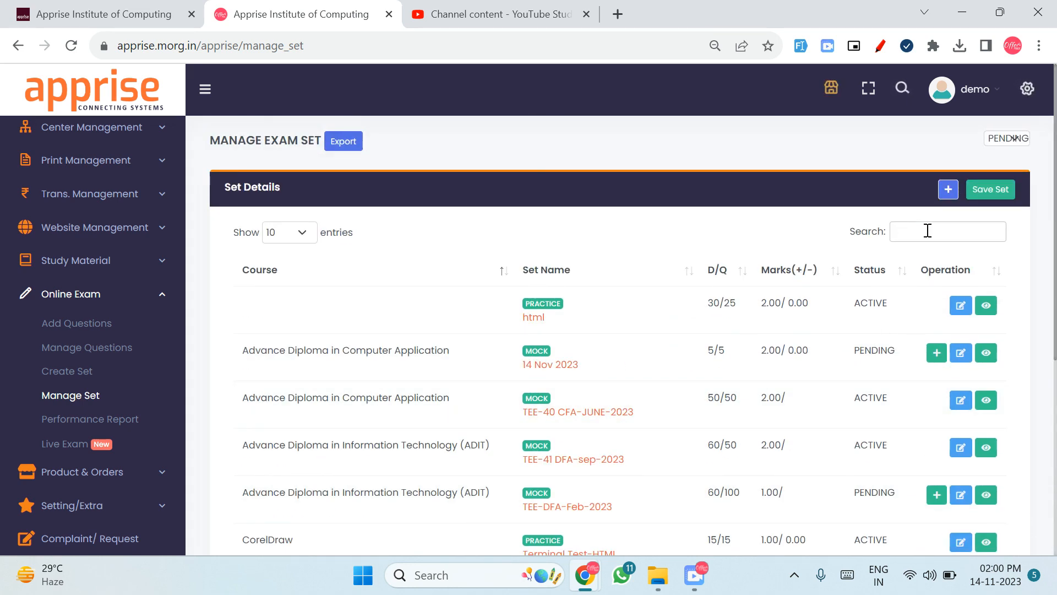
{"action": "left_click", "coordinate": [928, 230]}
{"action": "type", "text": "12"}
{"action": "key", "text": "BackSpace"}
{"action": "type", "text": "4"}
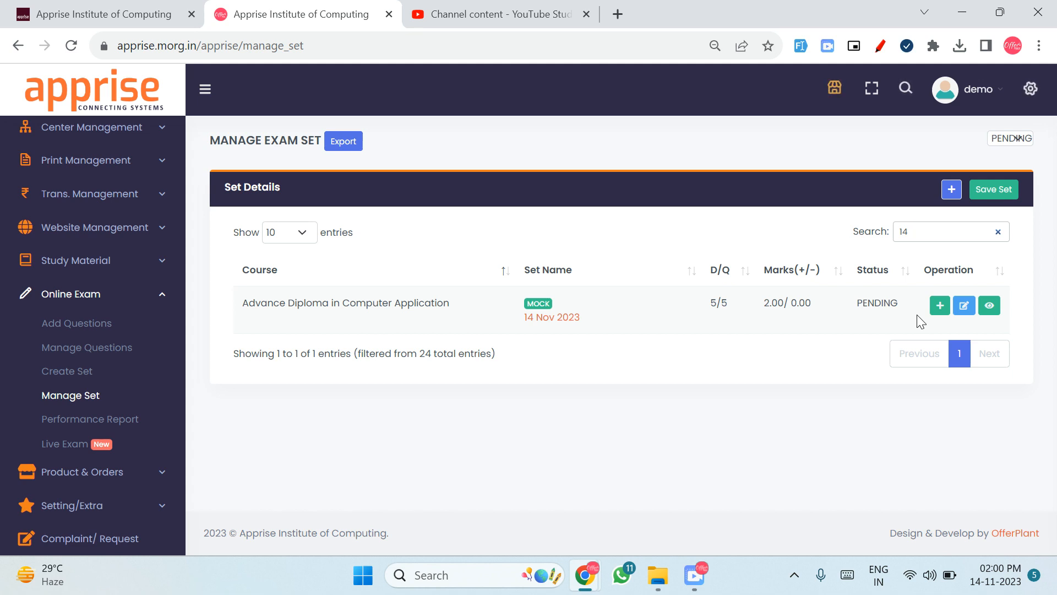
Examine the course, set type, duration and question count of the 14 Nov 2023 set in the list.
{"action": "left_click_drag", "start_coordinate": [239, 308], "coordinate": [456, 316]}
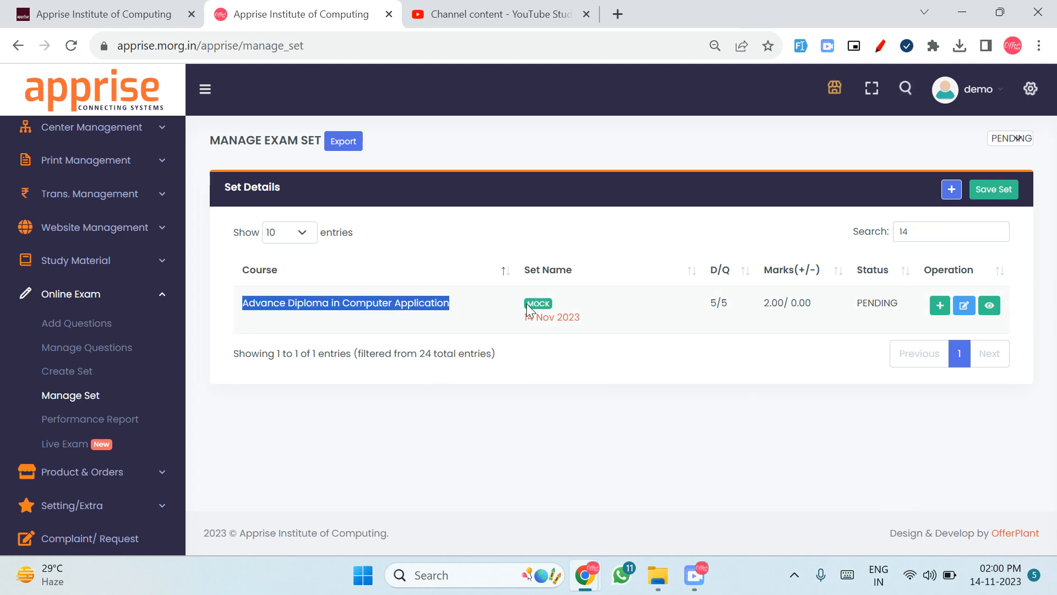
{"action": "left_click_drag", "start_coordinate": [527, 307], "coordinate": [549, 303]}
{"action": "left_click_drag", "start_coordinate": [709, 304], "coordinate": [732, 308]}
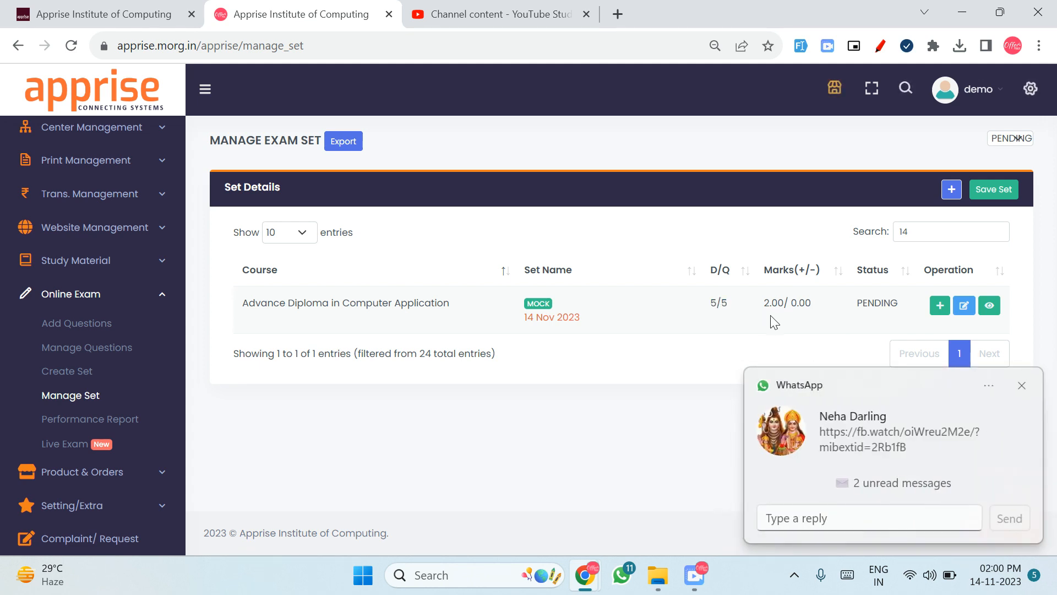
{"action": "left_click", "coordinate": [1022, 386]}
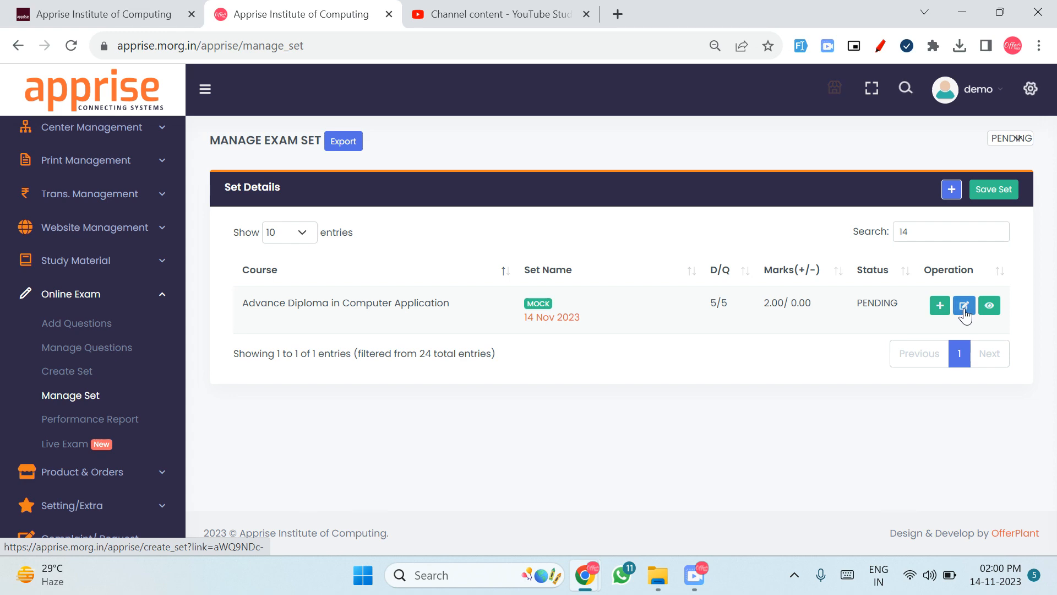
Review the full details of the 14 Nov 2023 exam set and close them.
{"action": "left_click", "coordinate": [990, 307]}
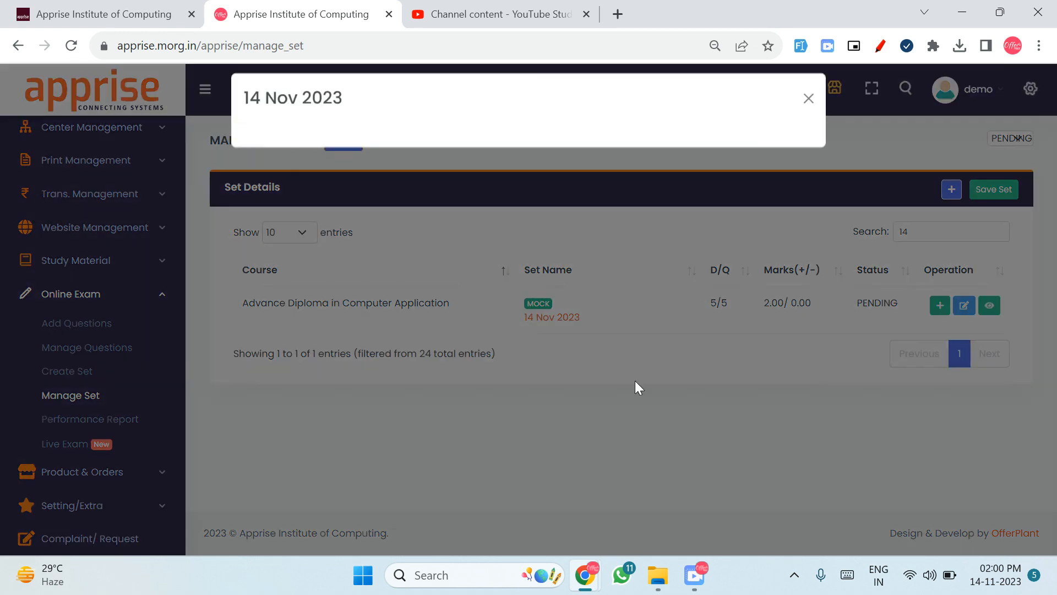
{"action": "scroll", "coordinate": [473, 358], "scroll_direction": "down", "scroll_amount": 3}
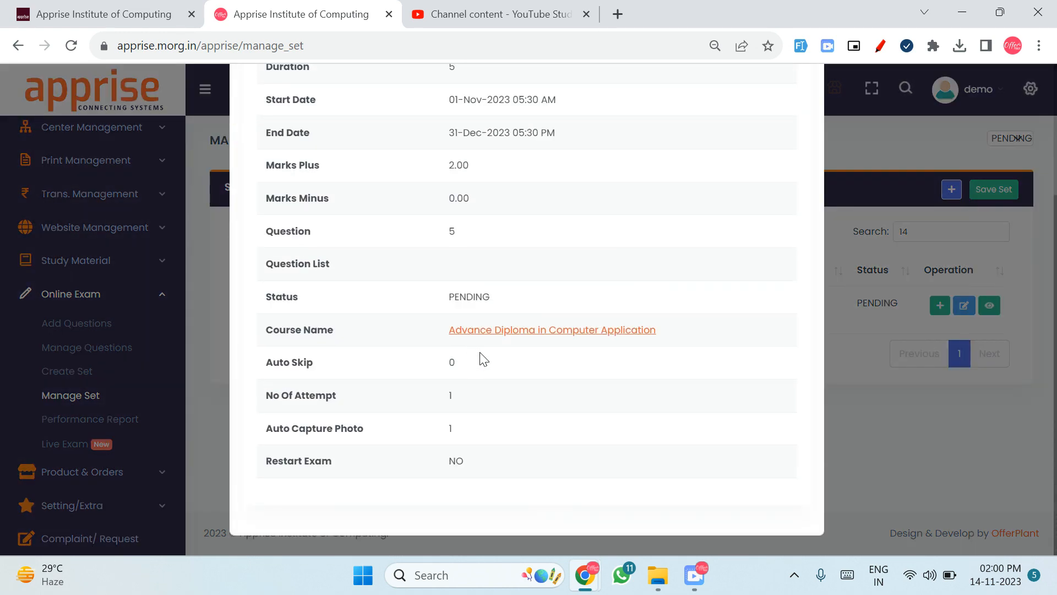
{"action": "scroll", "coordinate": [483, 359], "scroll_direction": "up", "scroll_amount": 3}
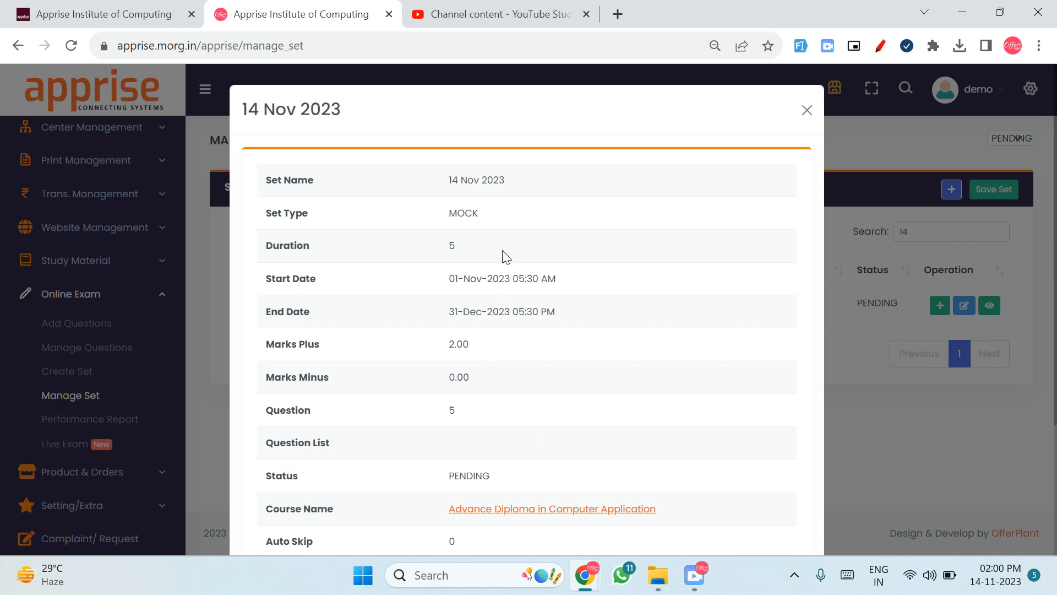
{"action": "scroll", "coordinate": [502, 302], "scroll_direction": "down", "scroll_amount": 3}
{"action": "scroll", "coordinate": [509, 439], "scroll_direction": "up", "scroll_amount": 3}
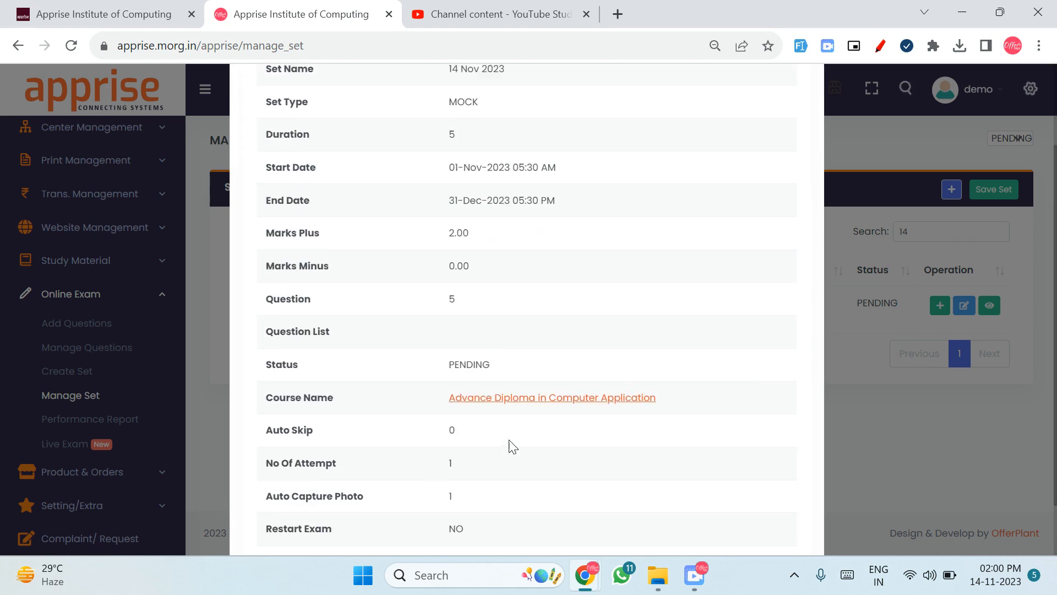
{"action": "left_click", "coordinate": [808, 109]}
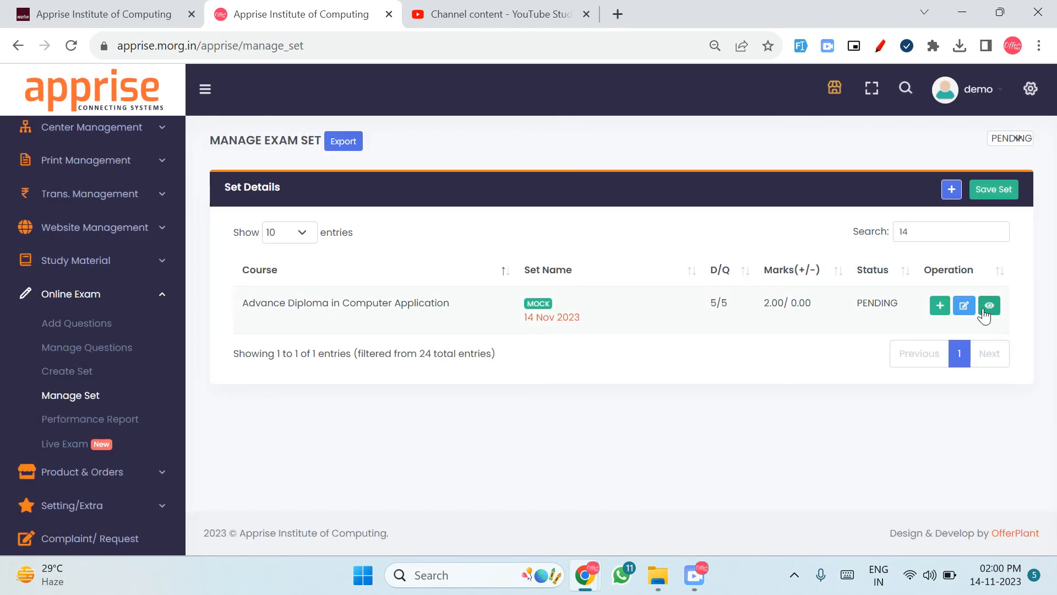
Open the 14 Nov 2023 set for editing and set its auto capture photo interval to 2 minutes.
{"action": "left_click", "coordinate": [964, 305]}
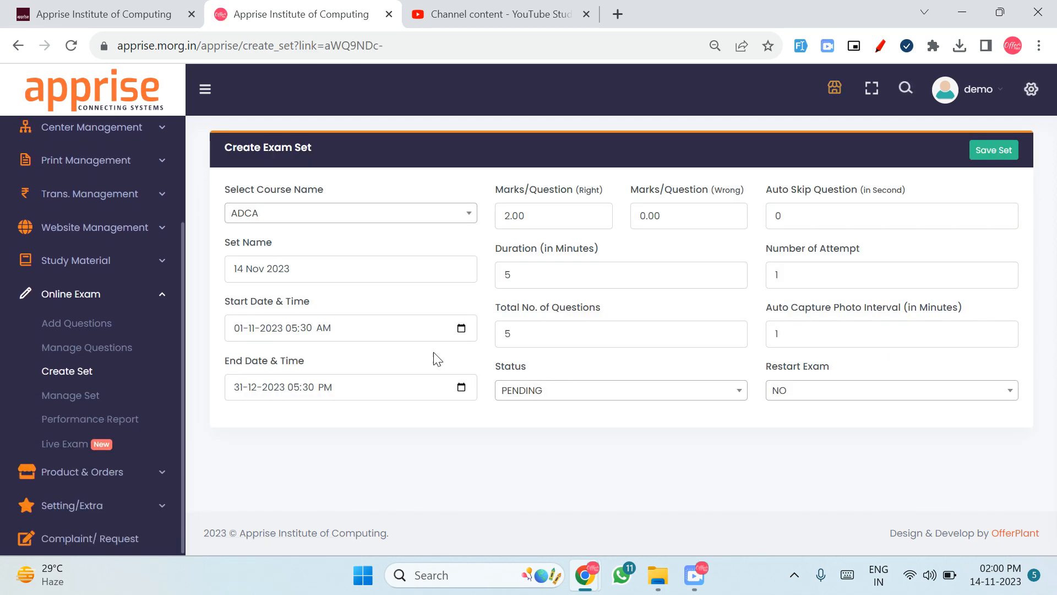
{"action": "left_click", "coordinate": [824, 327]}
{"action": "key", "text": "BackSpace"}
{"action": "type", "text": "2"}
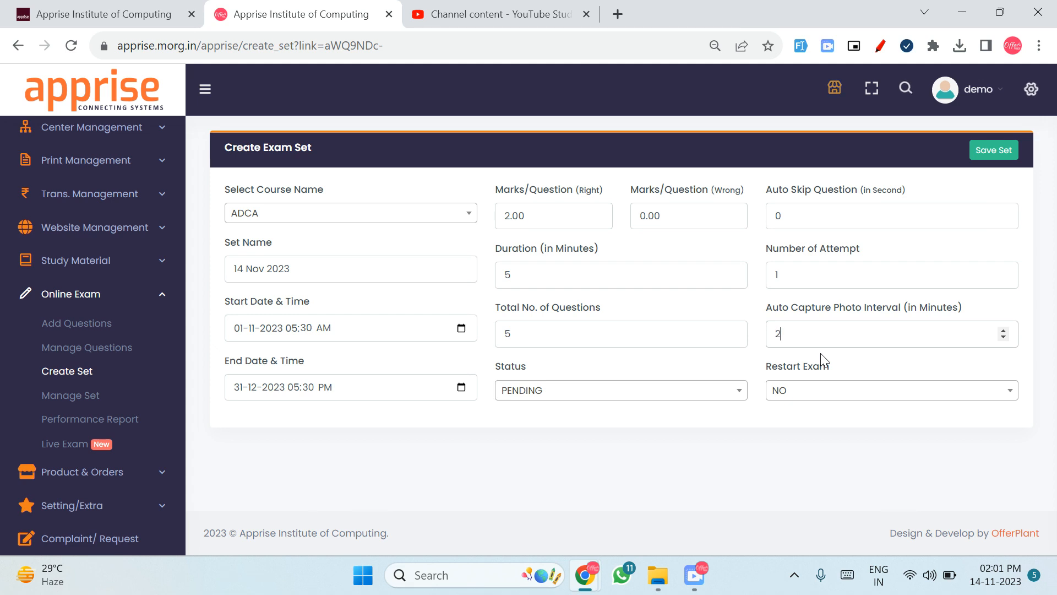
Set the exam duration to 4 minutes and the total number of questions to 4, and save the set.
{"action": "left_click", "coordinate": [530, 279]}
{"action": "key", "text": "BackSpace"}
{"action": "type", "text": "4"}
{"action": "left_click", "coordinate": [629, 334]}
{"action": "key", "text": "BackSpace"}
{"action": "type", "text": "4"}
{"action": "left_click", "coordinate": [1013, 153]}
{"action": "left_click", "coordinate": [686, 150]}
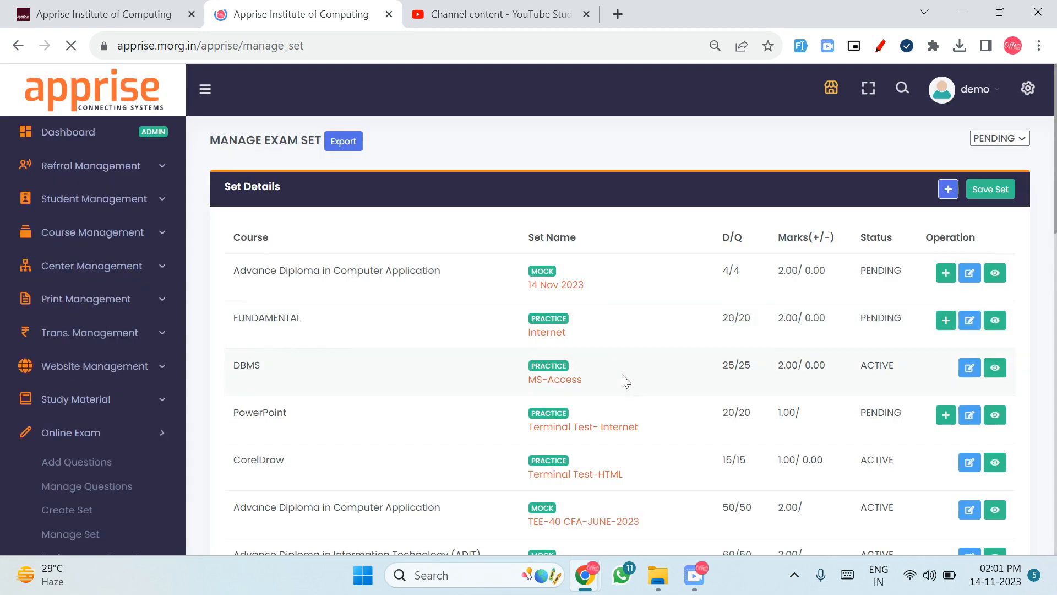
Examine the exam set list, comparing the status and available operations of pending and active sets.
{"action": "scroll", "coordinate": [692, 406], "scroll_direction": "down", "scroll_amount": 3}
{"action": "scroll", "coordinate": [696, 416], "scroll_direction": "up", "scroll_amount": 3}
{"action": "scroll", "coordinate": [932, 416], "scroll_direction": "down", "scroll_amount": 6}
{"action": "scroll", "coordinate": [934, 415], "scroll_direction": "up", "scroll_amount": 6}
{"action": "scroll", "coordinate": [934, 417], "scroll_direction": "down", "scroll_amount": 2}
{"action": "scroll", "coordinate": [935, 415], "scroll_direction": "up", "scroll_amount": 2}
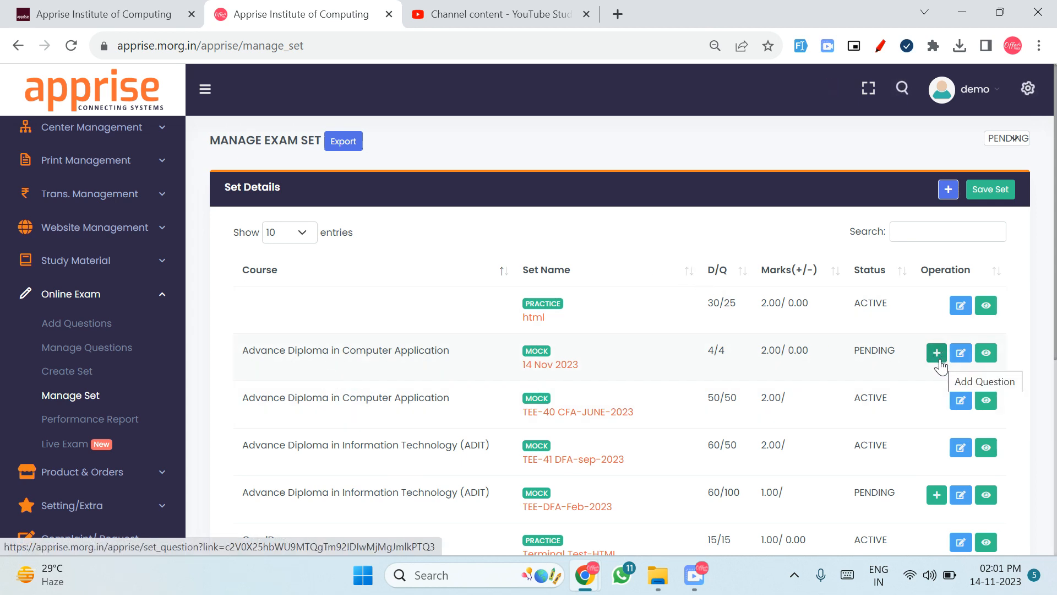
{"action": "scroll", "coordinate": [944, 408], "scroll_direction": "down", "scroll_amount": 2}
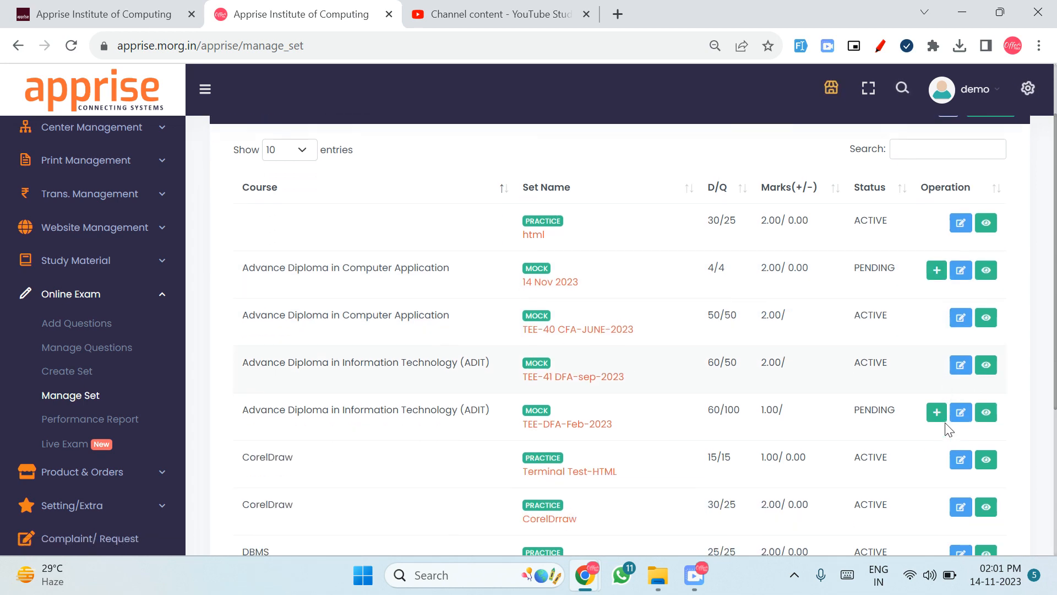
{"action": "scroll", "coordinate": [934, 419], "scroll_direction": "down", "scroll_amount": 4}
{"action": "scroll", "coordinate": [935, 444], "scroll_direction": "up", "scroll_amount": 3}
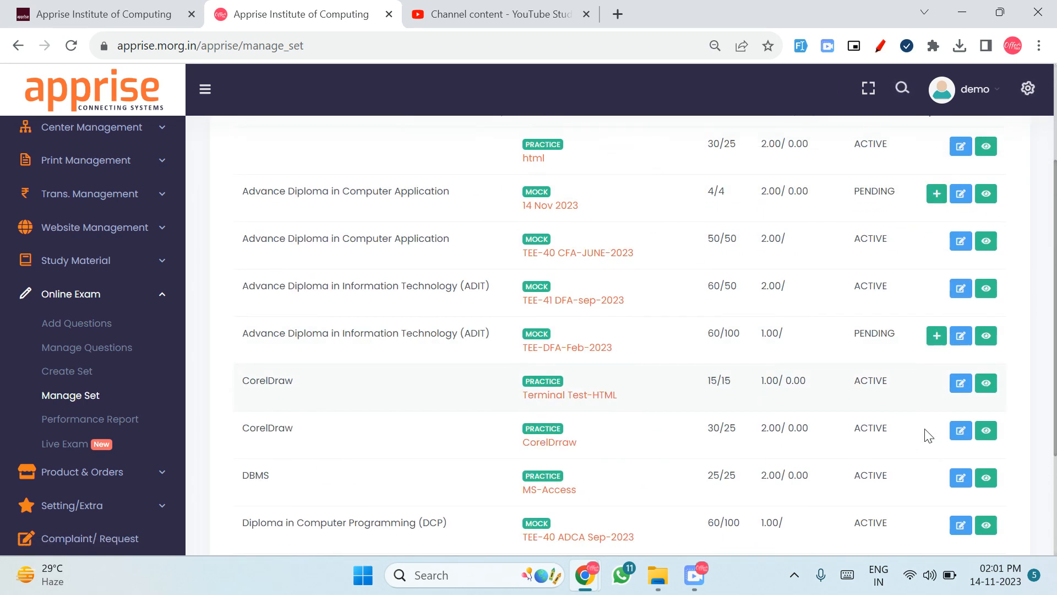
{"action": "left_click_drag", "start_coordinate": [855, 333], "coordinate": [907, 332]}
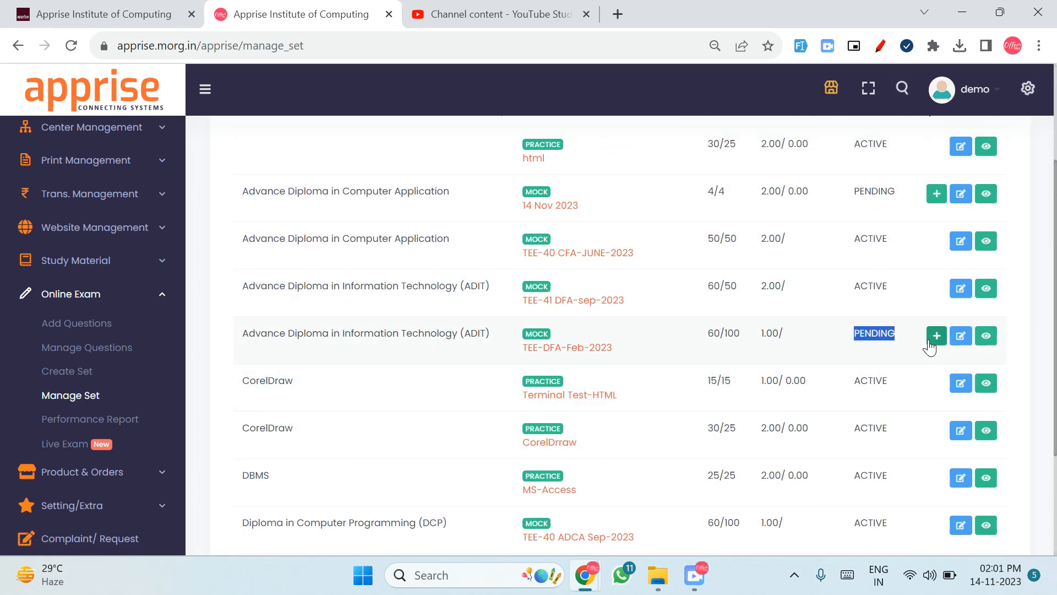
{"action": "scroll", "coordinate": [935, 400], "scroll_direction": "down", "scroll_amount": 3}
{"action": "scroll", "coordinate": [926, 435], "scroll_direction": "up", "scroll_amount": 6}
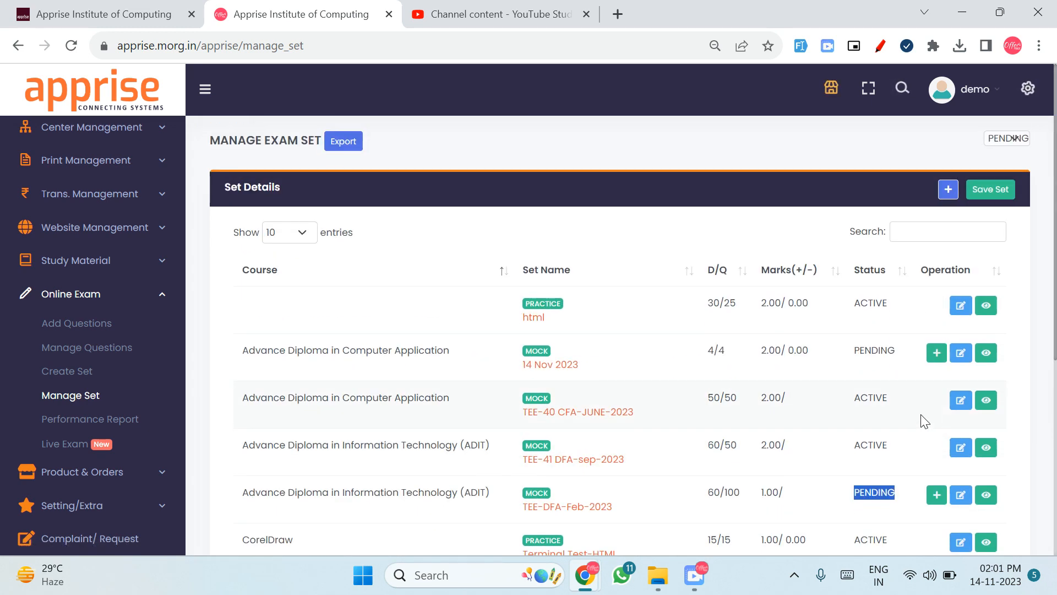